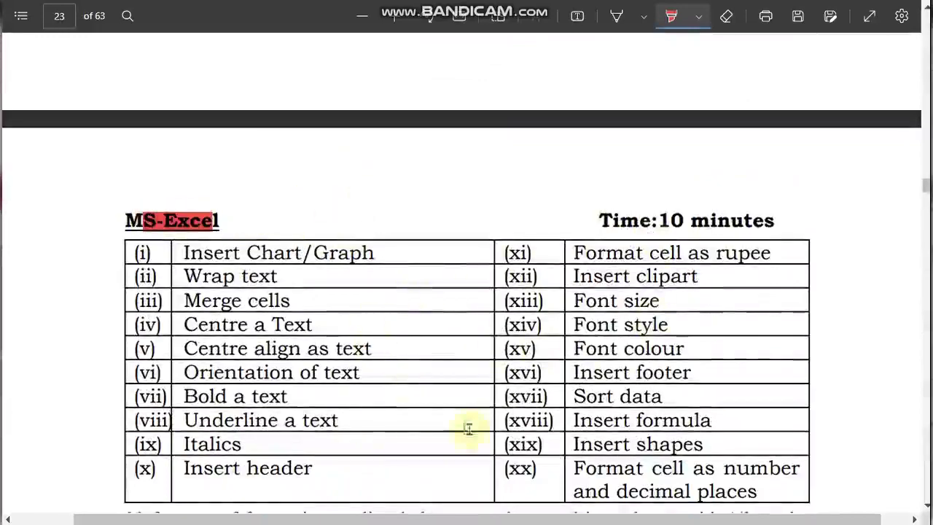
Scroll the notice through pages 23–37 to the Annexure-IA Basic Details form on page 38
{"action": "scroll", "coordinate": [460, 362], "scroll_direction": "down", "scroll_amount": 2}
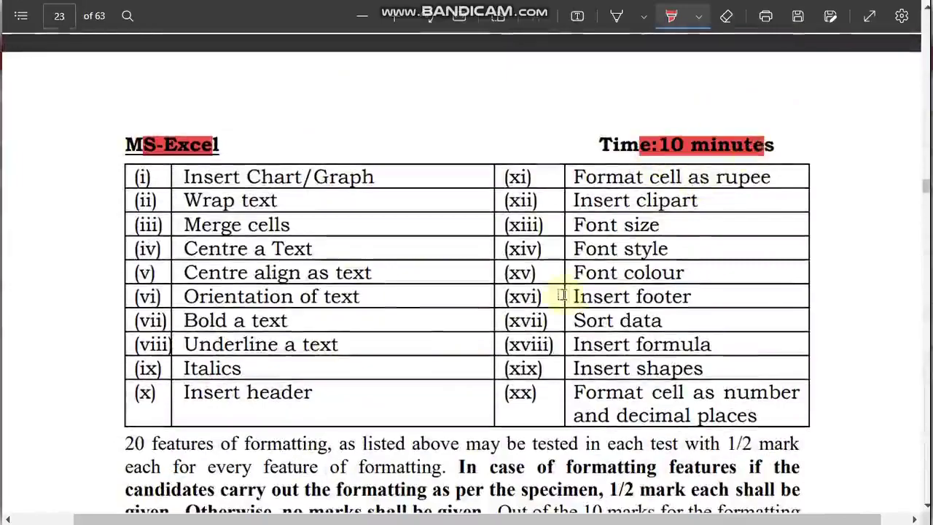
{"action": "scroll", "coordinate": [562, 295], "scroll_direction": "down", "scroll_amount": 14}
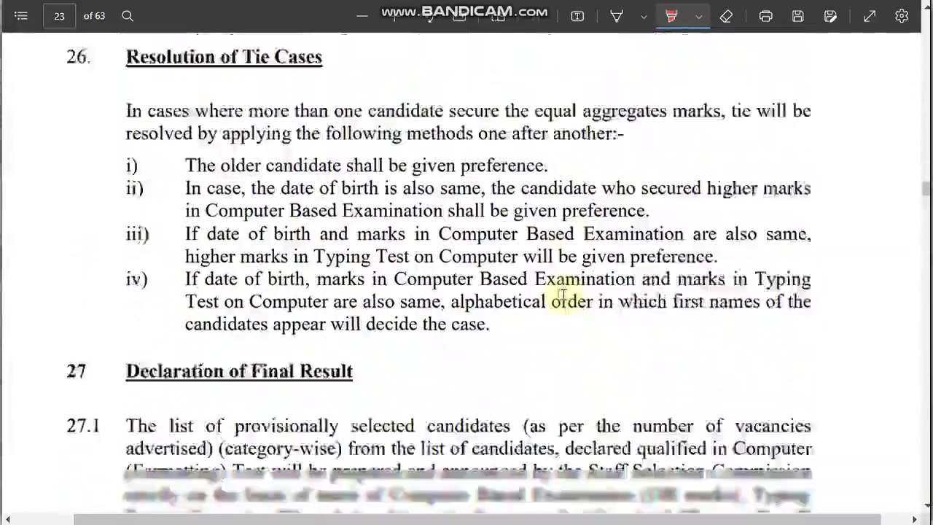
{"action": "scroll", "coordinate": [561, 295], "scroll_direction": "down", "scroll_amount": 5}
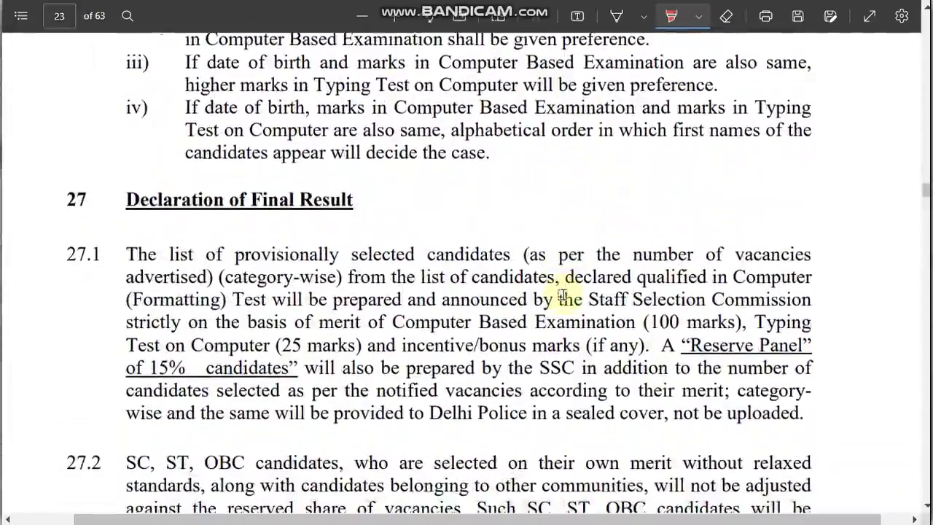
{"action": "scroll", "coordinate": [562, 294], "scroll_direction": "down", "scroll_amount": 20}
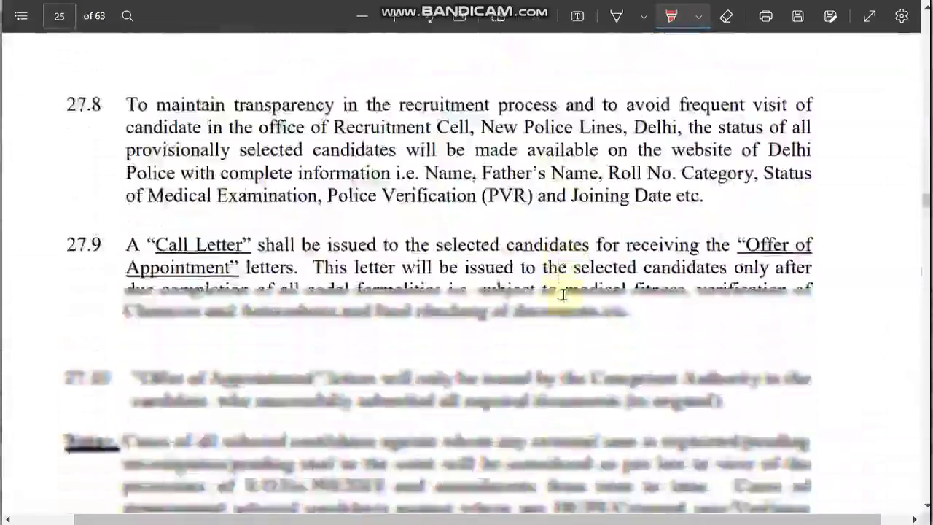
{"action": "scroll", "coordinate": [562, 295], "scroll_direction": "down", "scroll_amount": 15}
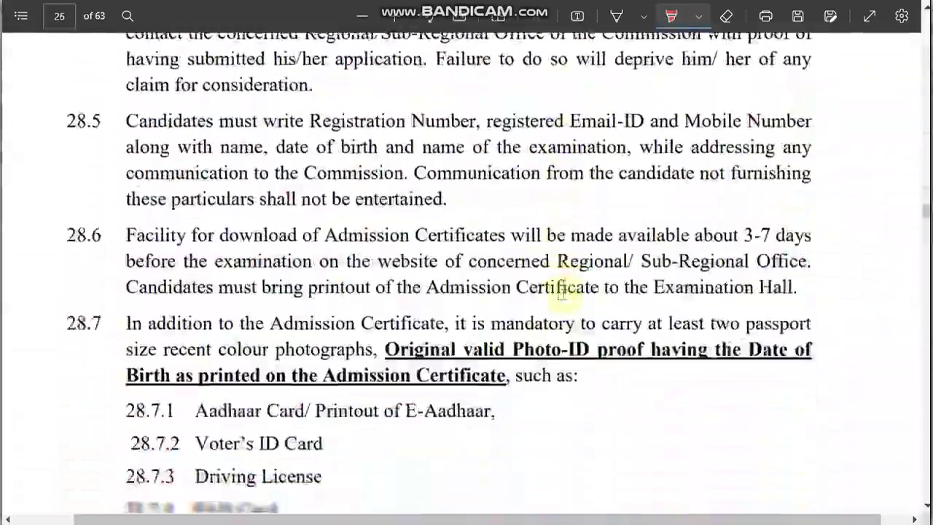
{"action": "scroll", "coordinate": [561, 294], "scroll_direction": "down", "scroll_amount": 15}
{"action": "scroll", "coordinate": [563, 295], "scroll_direction": "up", "scroll_amount": 8}
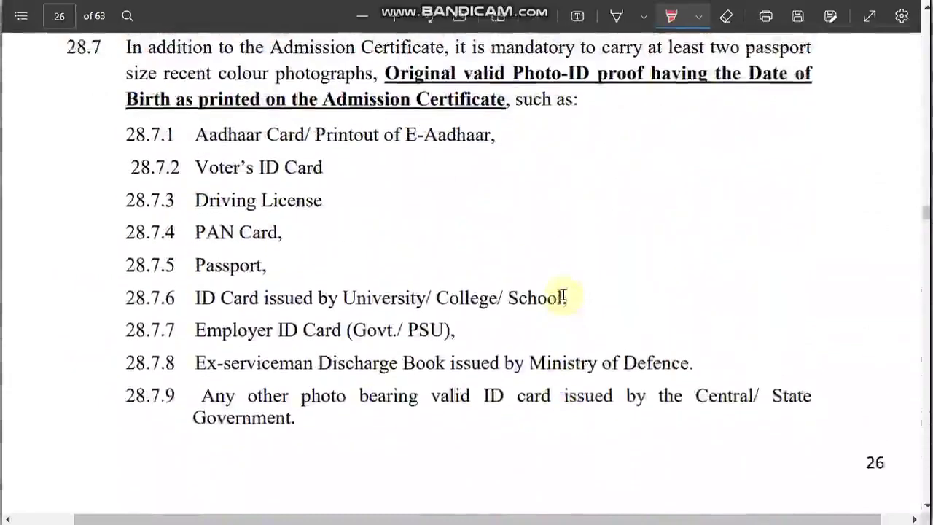
{"action": "scroll", "coordinate": [562, 296], "scroll_direction": "down", "scroll_amount": 10}
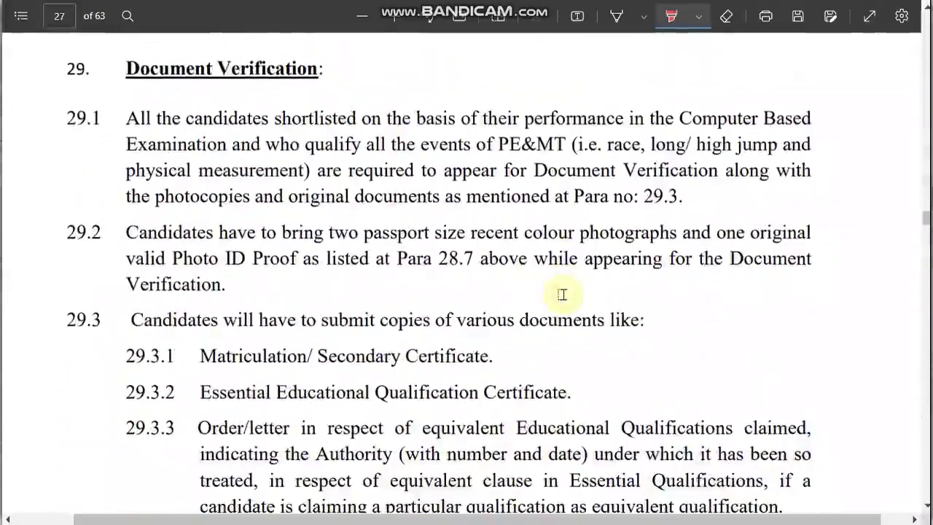
{"action": "scroll", "coordinate": [562, 295], "scroll_direction": "down", "scroll_amount": 15}
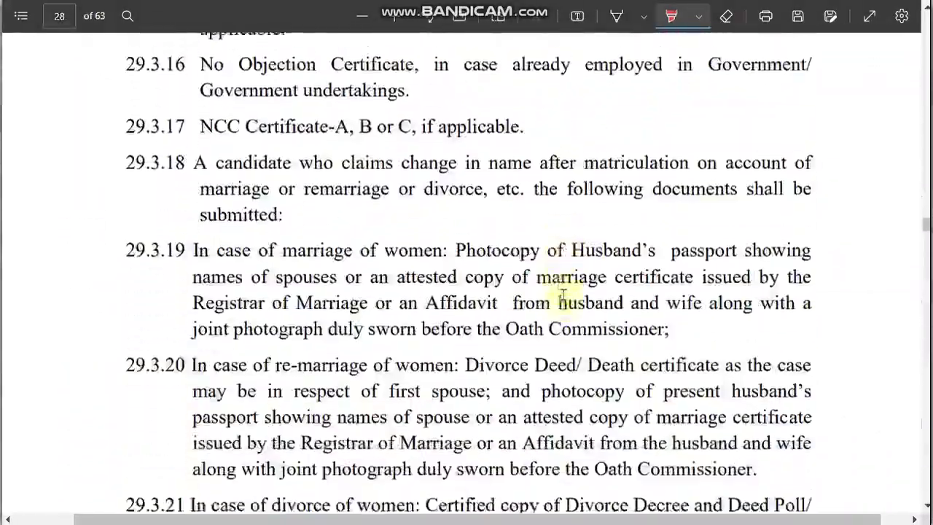
{"action": "scroll", "coordinate": [562, 295], "scroll_direction": "down", "scroll_amount": 20}
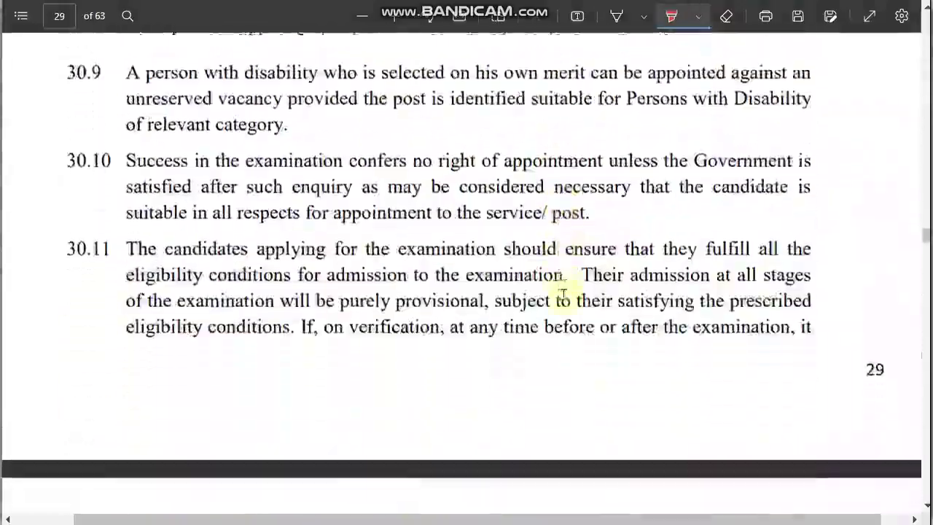
{"action": "scroll", "coordinate": [562, 294], "scroll_direction": "down", "scroll_amount": 20}
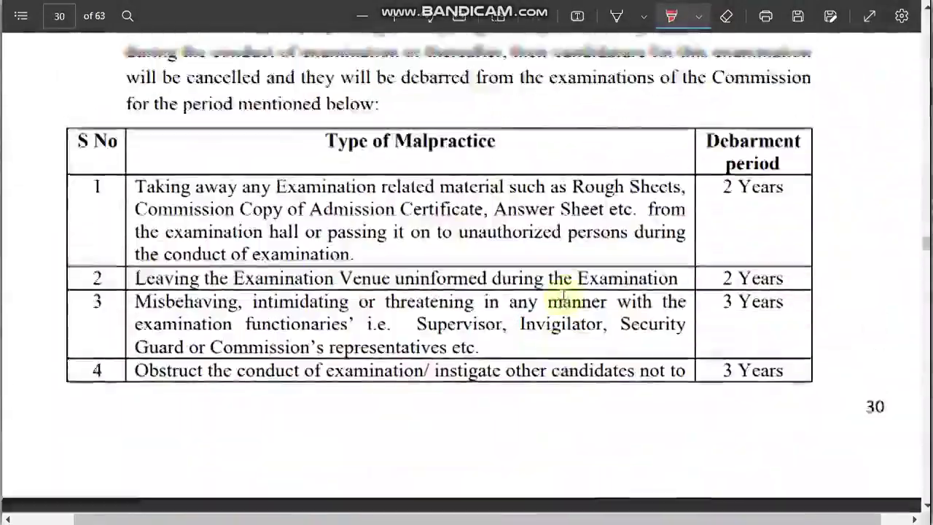
{"action": "scroll", "coordinate": [563, 294], "scroll_direction": "down", "scroll_amount": 20}
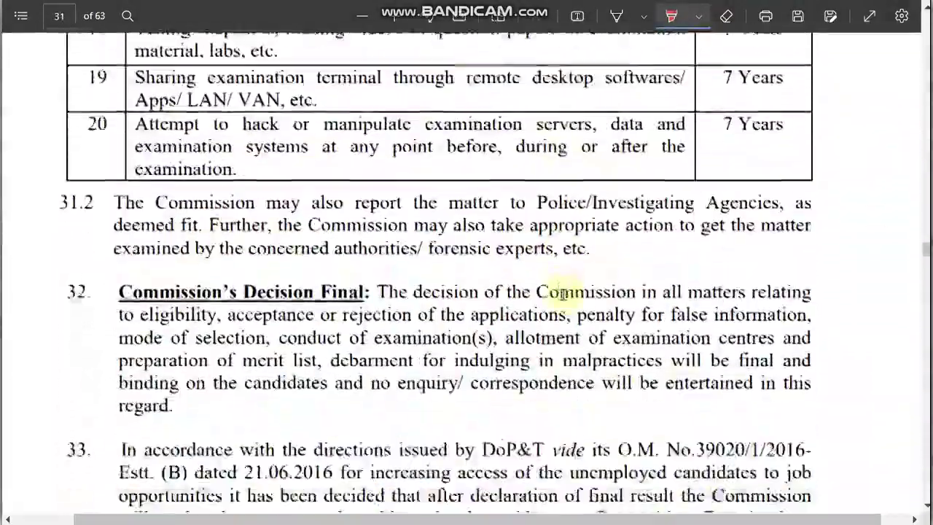
{"action": "scroll", "coordinate": [562, 294], "scroll_direction": "down", "scroll_amount": 20}
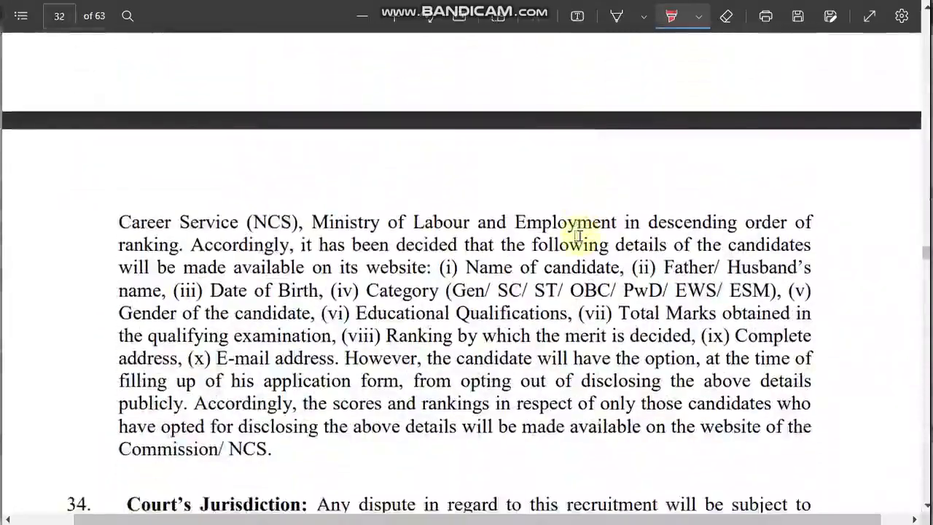
{"action": "scroll", "coordinate": [578, 235], "scroll_direction": "down", "scroll_amount": 15}
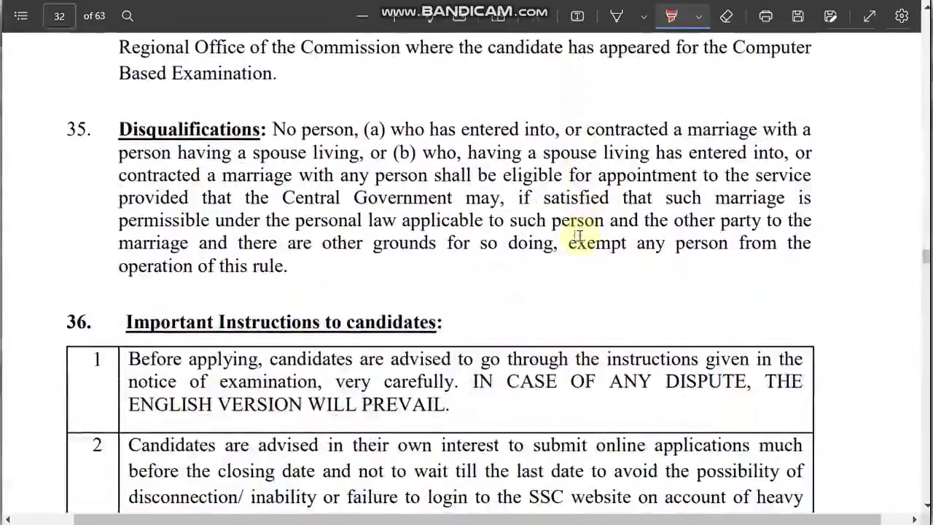
{"action": "scroll", "coordinate": [578, 235], "scroll_direction": "down", "scroll_amount": 20}
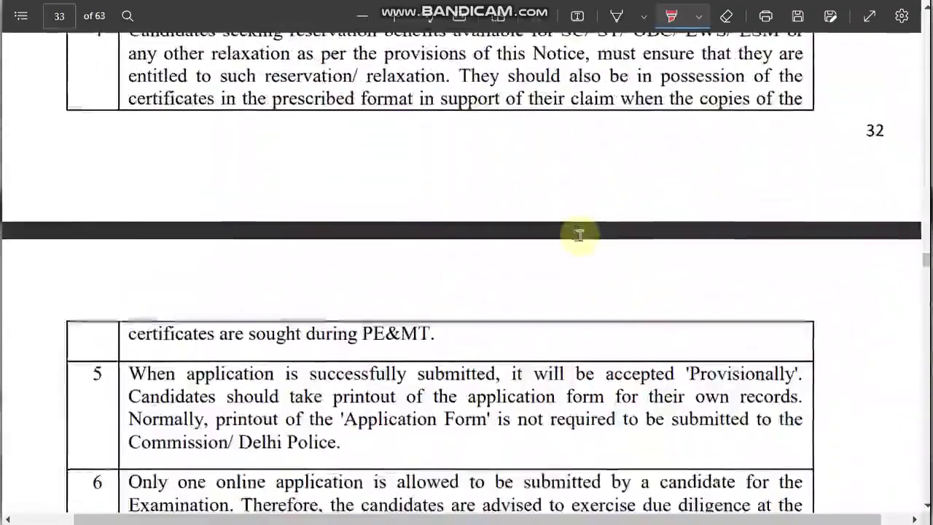
{"action": "scroll", "coordinate": [578, 235], "scroll_direction": "down", "scroll_amount": 20}
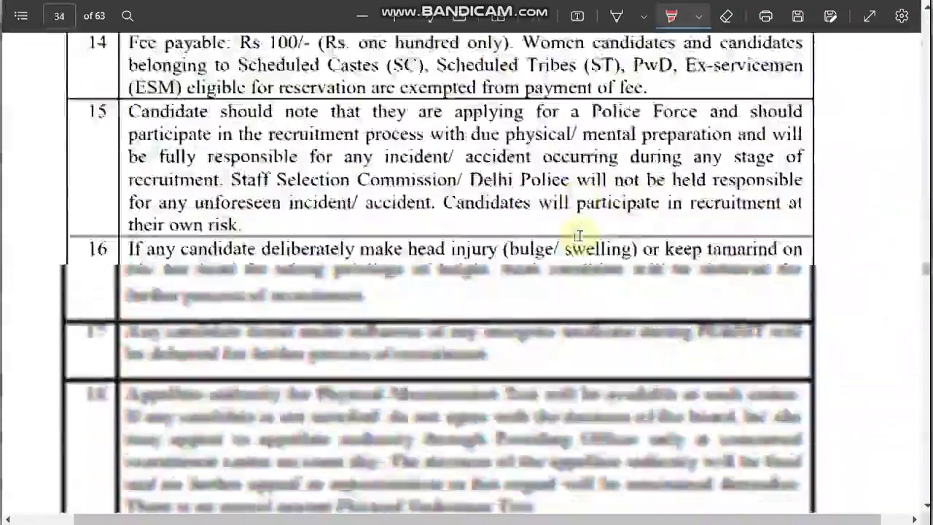
{"action": "scroll", "coordinate": [578, 235], "scroll_direction": "down", "scroll_amount": 20}
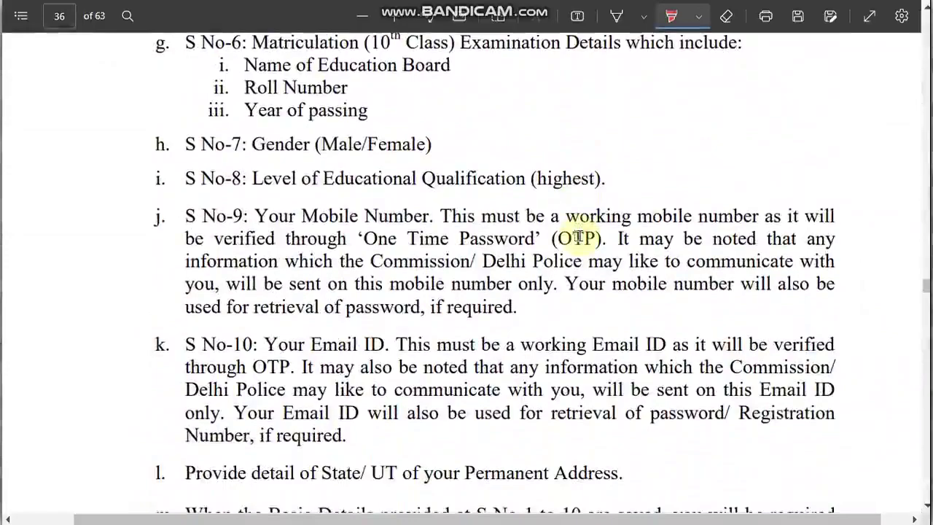
{"action": "scroll", "coordinate": [578, 235], "scroll_direction": "down", "scroll_amount": 10}
{"action": "scroll", "coordinate": [578, 235], "scroll_direction": "down", "scroll_amount": 20}
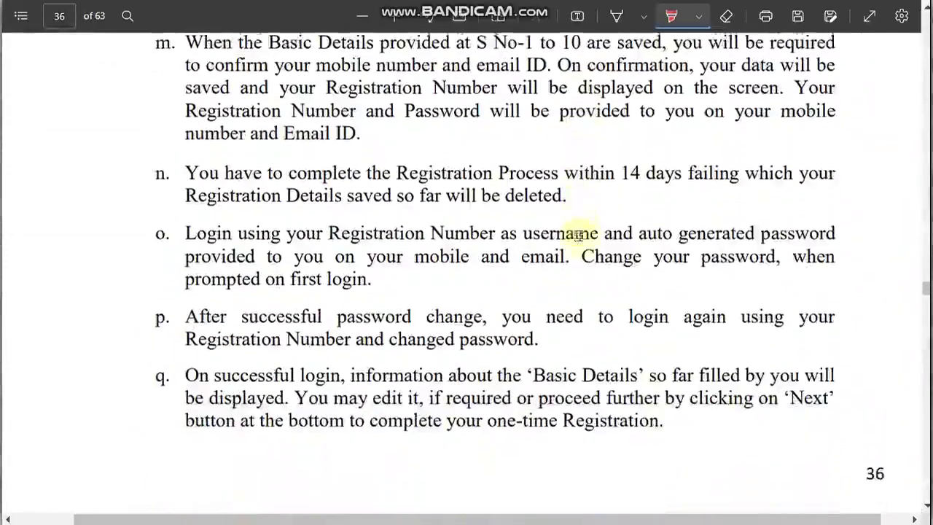
{"action": "scroll", "coordinate": [578, 235], "scroll_direction": "down", "scroll_amount": 20}
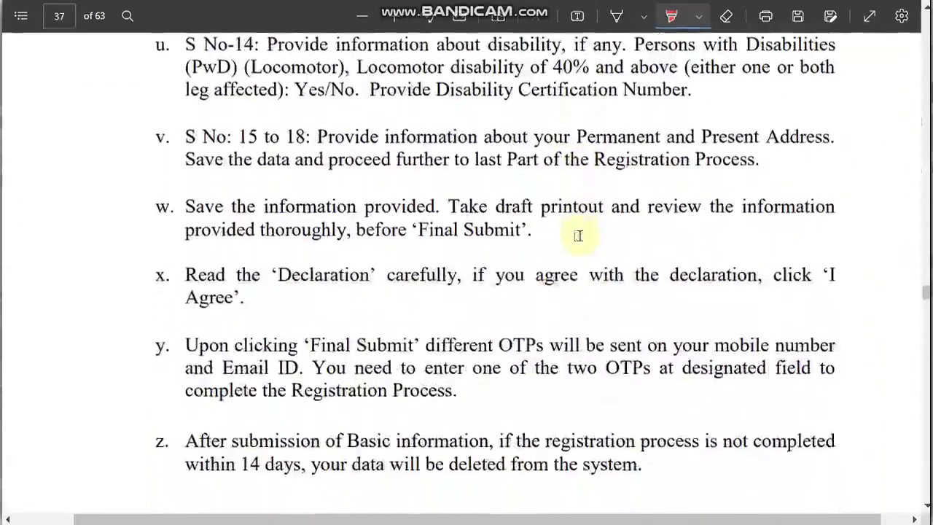
{"action": "scroll", "coordinate": [578, 235], "scroll_direction": "down", "scroll_amount": 18}
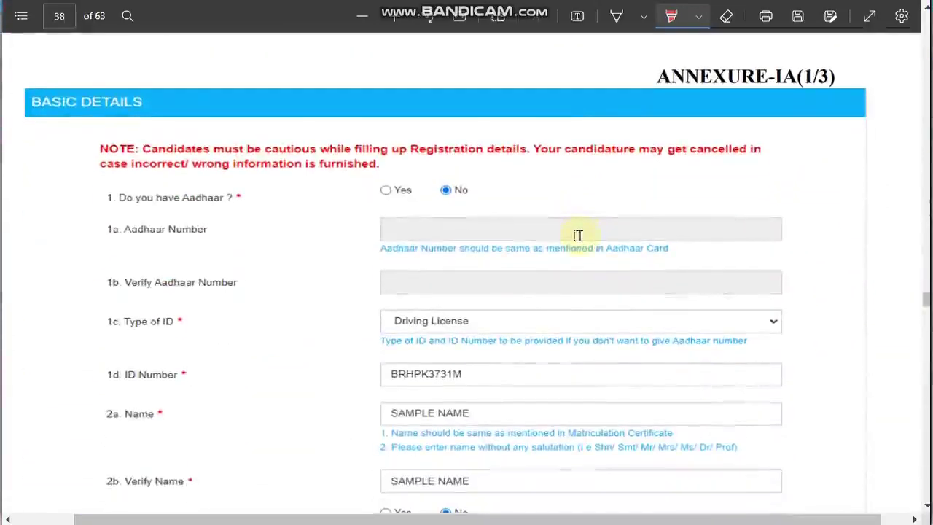
Scroll the Annexure-IA sample form to Part-II on page 41, then switch to Chrome's ssc.nic.in page
{"action": "scroll", "coordinate": [500, 328], "scroll_direction": "down", "scroll_amount": 15}
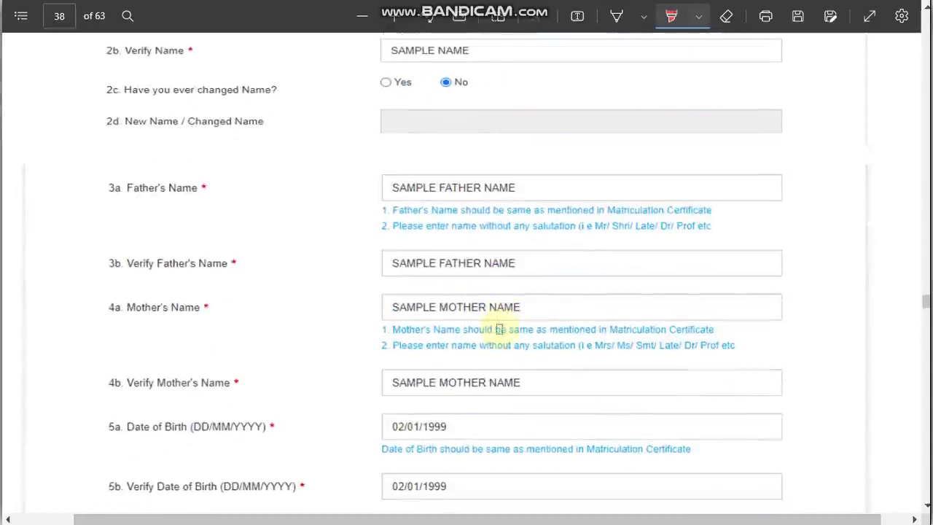
{"action": "scroll", "coordinate": [500, 329], "scroll_direction": "down", "scroll_amount": 3}
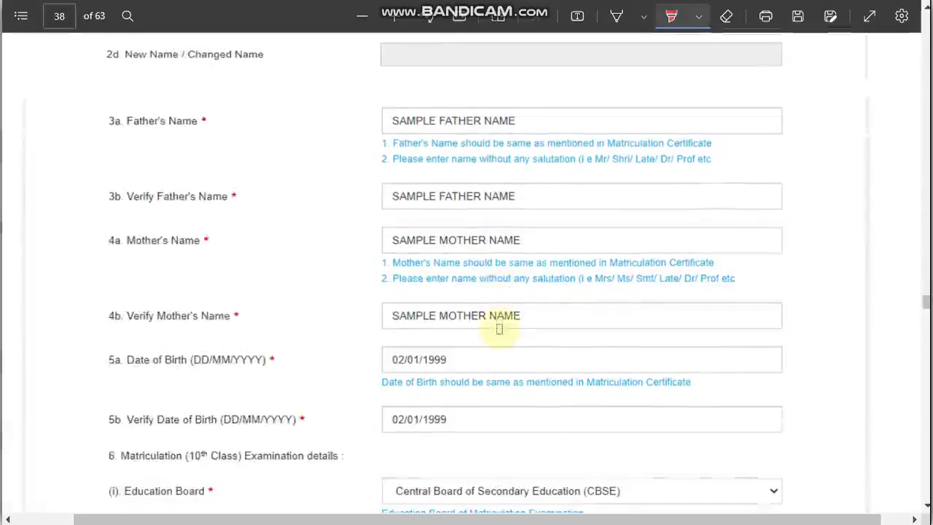
{"action": "scroll", "coordinate": [500, 329], "scroll_direction": "down", "scroll_amount": 1}
{"action": "scroll", "coordinate": [500, 328], "scroll_direction": "down", "scroll_amount": 11}
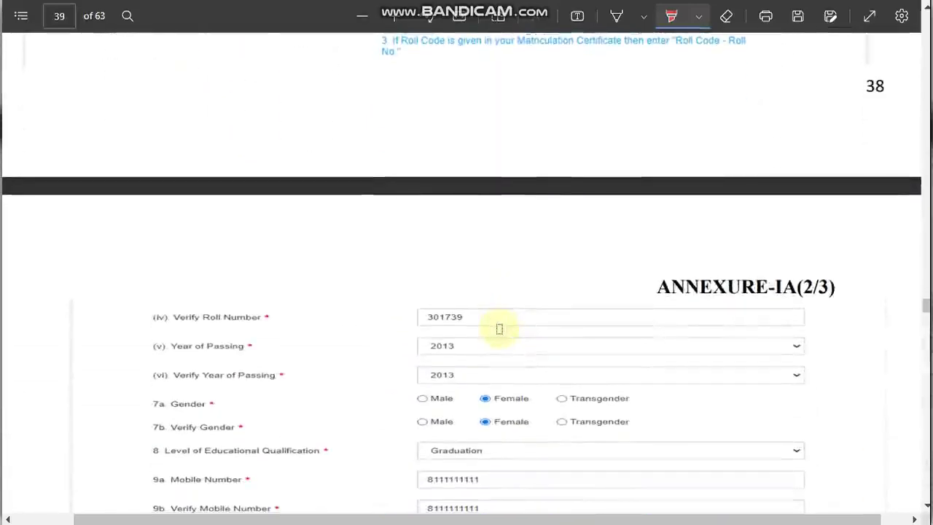
{"action": "scroll", "coordinate": [499, 329], "scroll_direction": "down", "scroll_amount": 11}
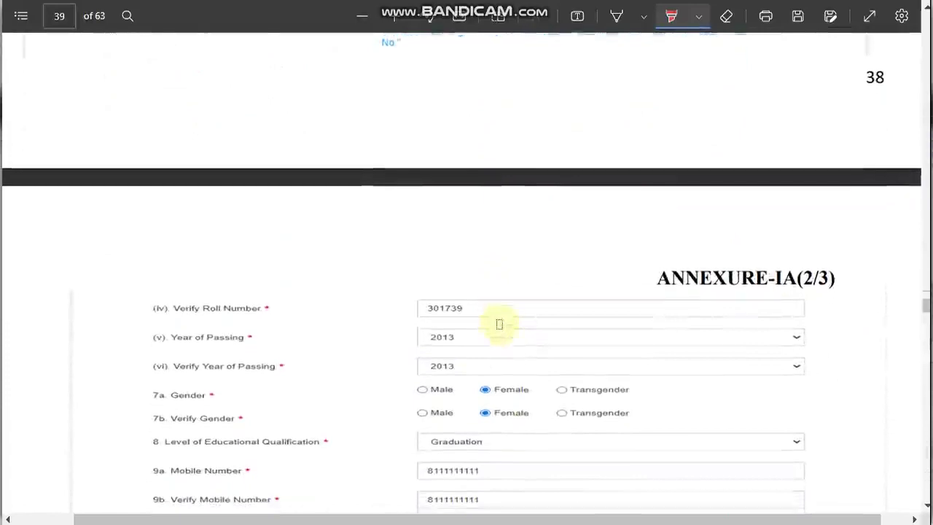
{"action": "scroll", "coordinate": [499, 325], "scroll_direction": "down", "scroll_amount": 20}
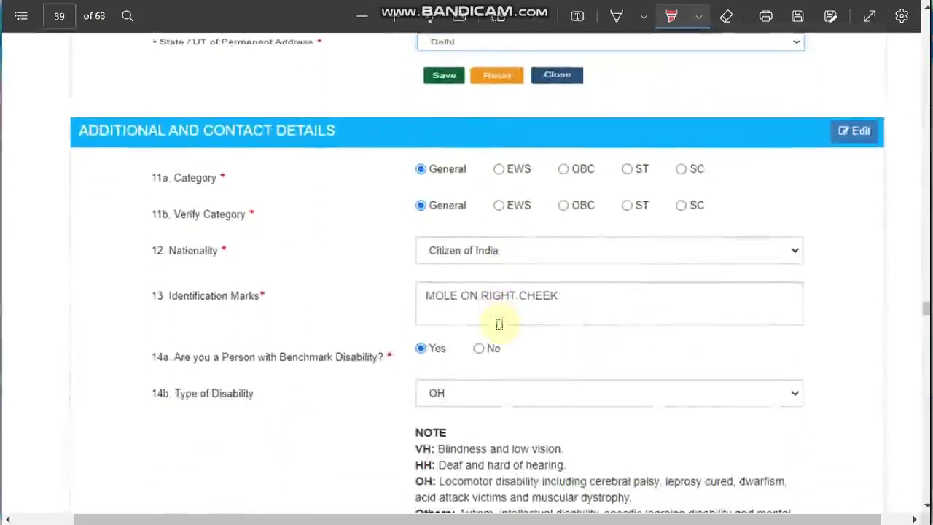
{"action": "scroll", "coordinate": [499, 328], "scroll_direction": "down", "scroll_amount": 15}
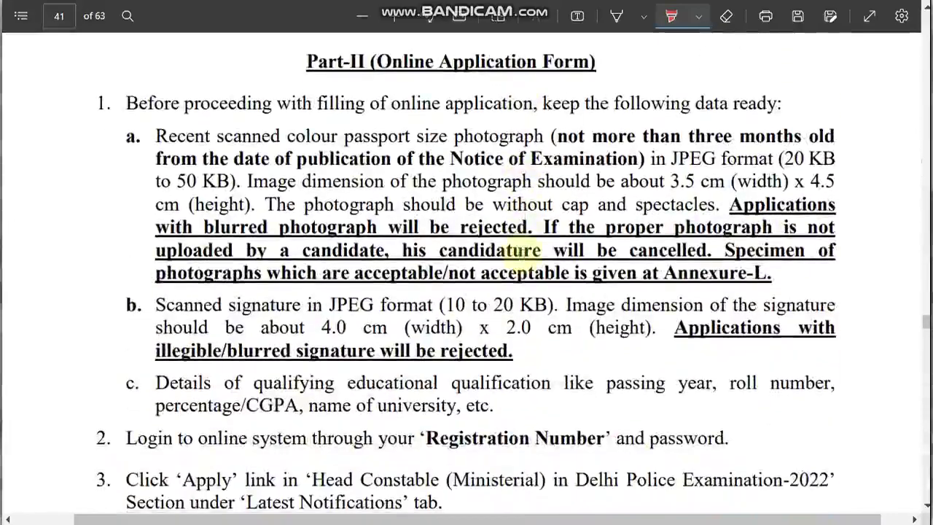
{"action": "scroll", "coordinate": [521, 250], "scroll_direction": "up", "scroll_amount": 2}
{"action": "scroll", "coordinate": [526, 253], "scroll_direction": "down", "scroll_amount": 3}
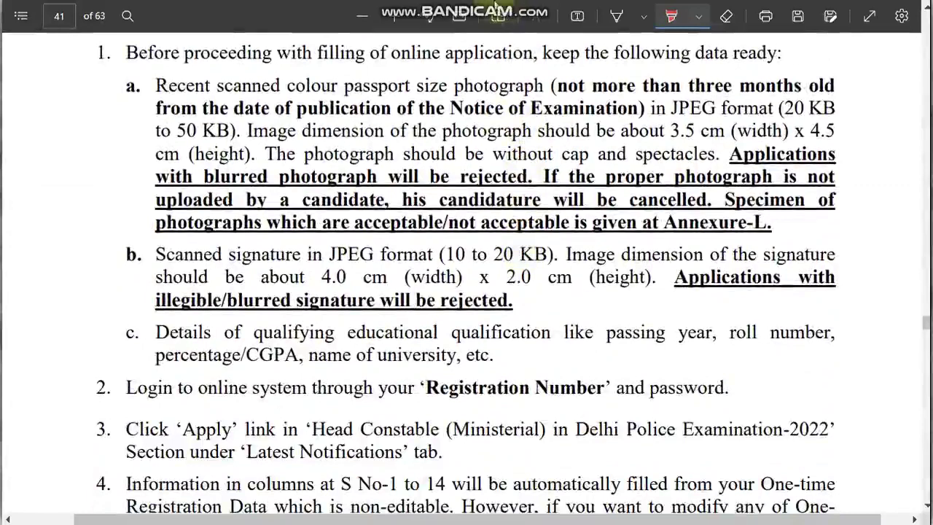
{"action": "mouse_move", "coordinate": [497, 8]}
{"action": "key", "text": "alt+Tab"}
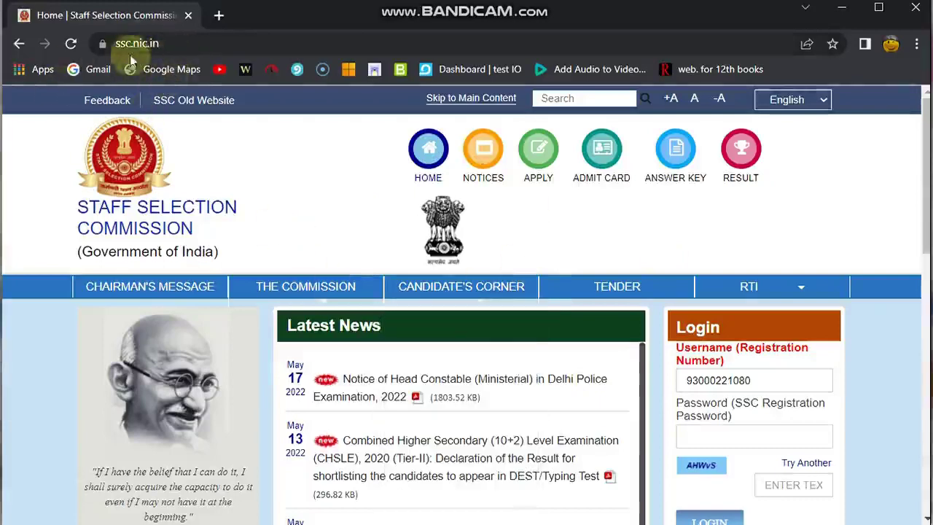
Scroll the SSC page and zoom in to view the Head Constable (Ministerial) Delhi Police 2022 listing
{"action": "scroll", "coordinate": [281, 182], "scroll_direction": "down", "scroll_amount": 3}
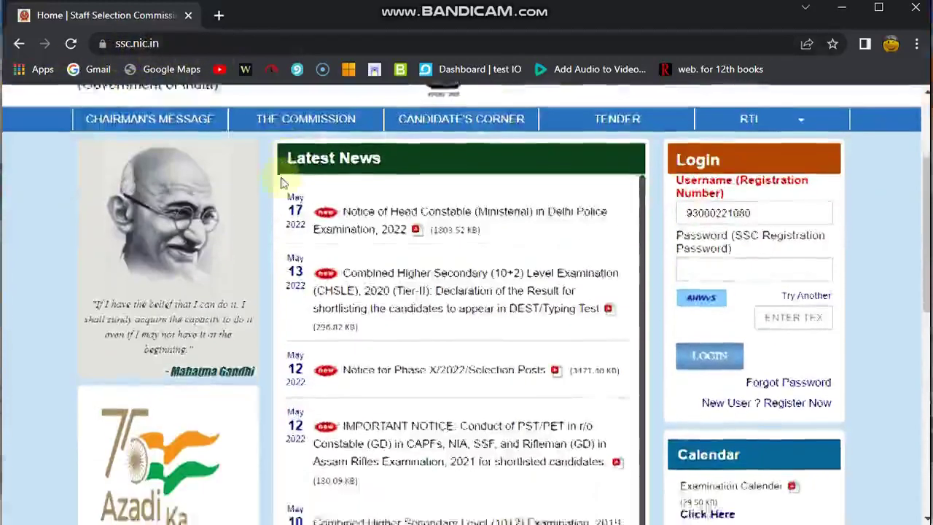
{"action": "scroll", "coordinate": [588, 242], "scroll_direction": "down", "scroll_amount": 1}
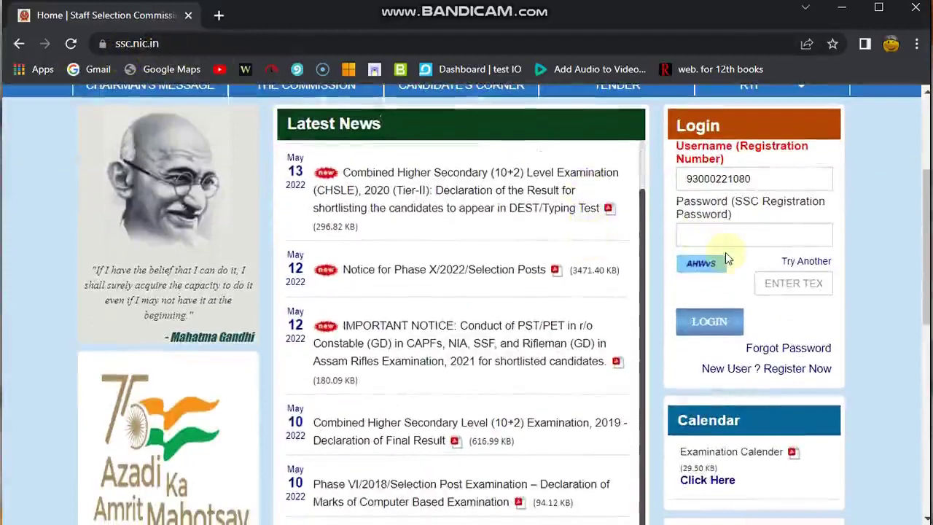
{"action": "scroll", "coordinate": [725, 252], "scroll_direction": "down", "scroll_amount": 1}
{"action": "scroll", "coordinate": [725, 253], "scroll_direction": "down", "scroll_amount": 1}
{"action": "scroll", "coordinate": [697, 218], "scroll_direction": "up", "scroll_amount": 2}
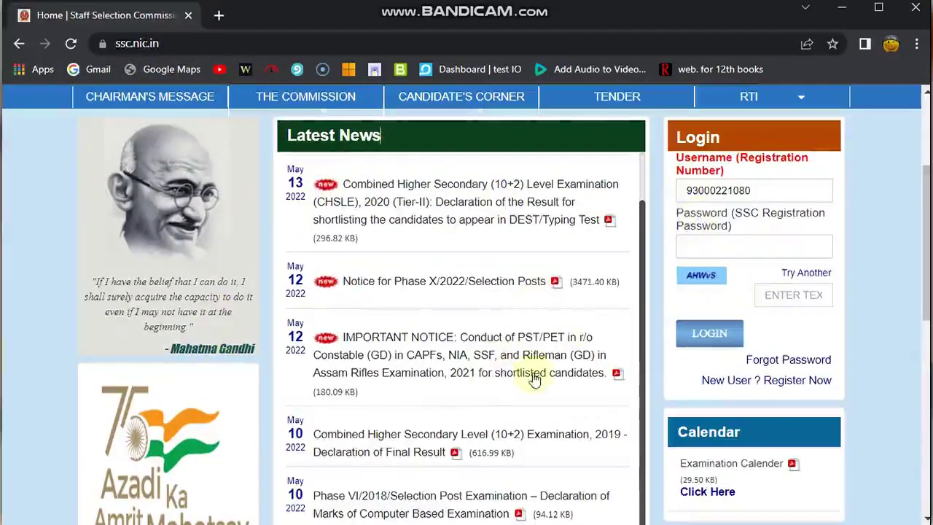
{"action": "scroll", "coordinate": [535, 379], "scroll_direction": "down", "scroll_amount": 1}
{"action": "scroll", "coordinate": [702, 437], "scroll_direction": "down", "scroll_amount": 1}
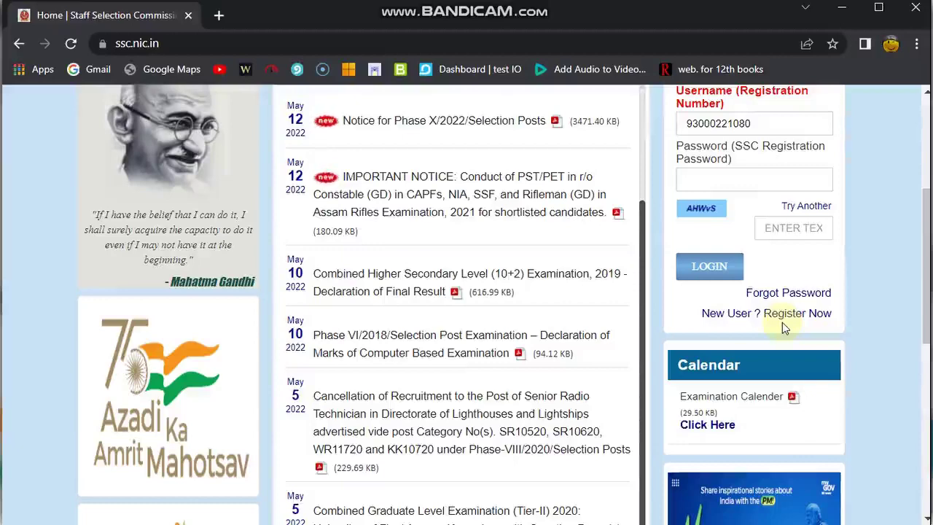
{"action": "scroll", "coordinate": [783, 323], "scroll_direction": "up", "scroll_amount": 1}
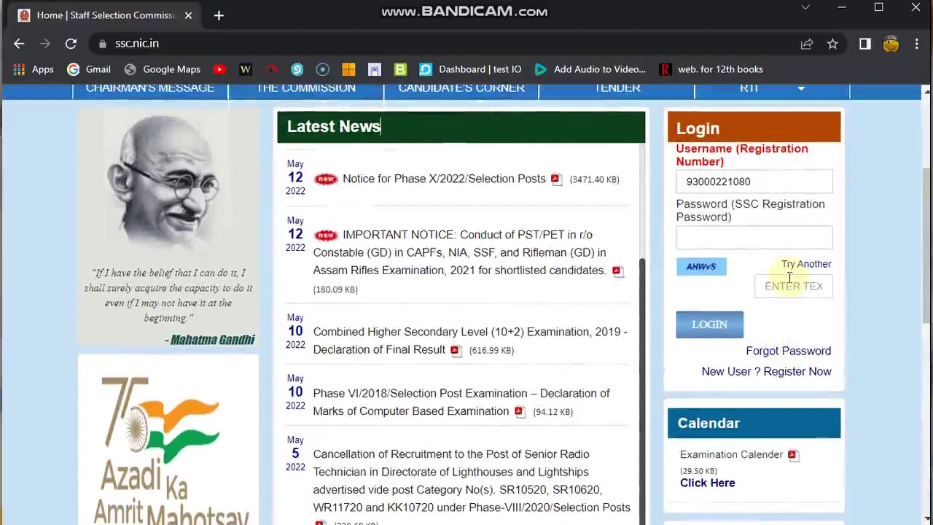
{"action": "scroll", "coordinate": [790, 277], "scroll_direction": "up", "scroll_amount": 1}
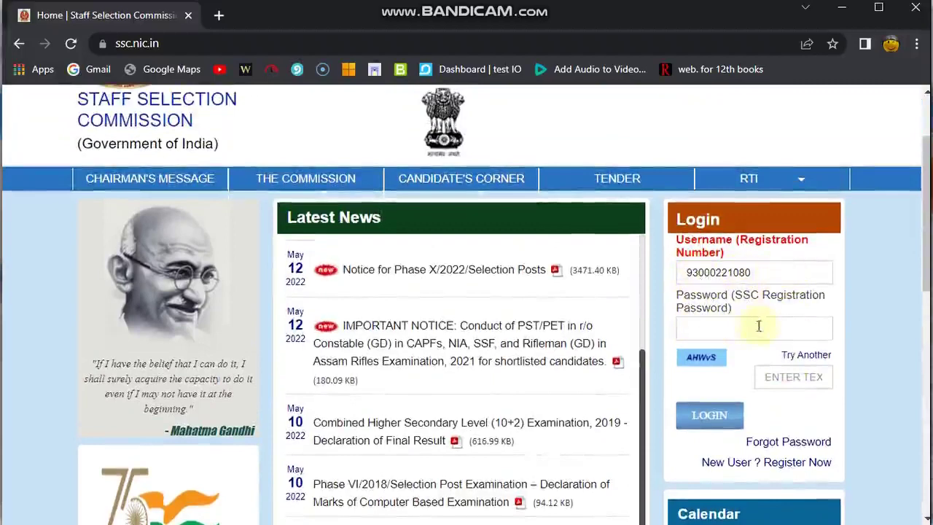
{"action": "key", "text": "ctrl+plus"}
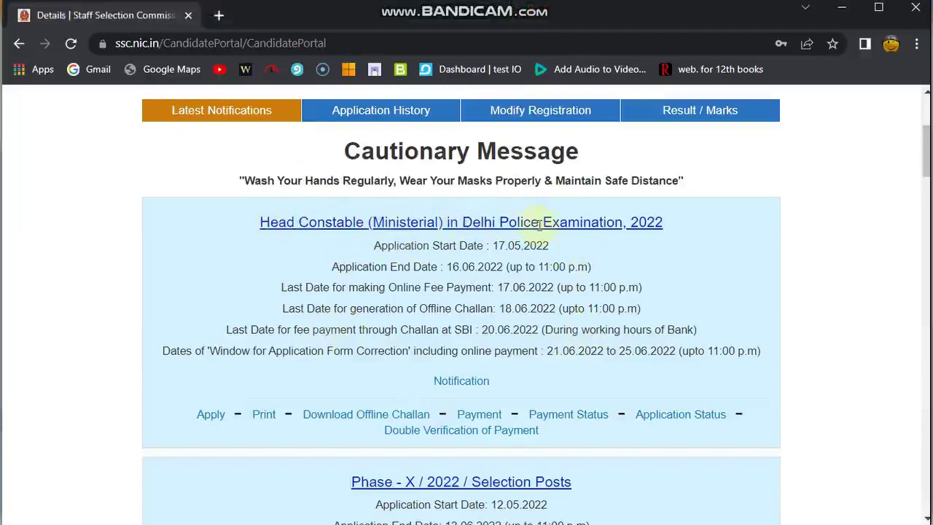
Apply for the Head Constable (Ministerial) in Delhi Police Examination, 2022 from Latest Notifications
{"action": "scroll", "coordinate": [620, 223], "scroll_direction": "down", "scroll_amount": 1}
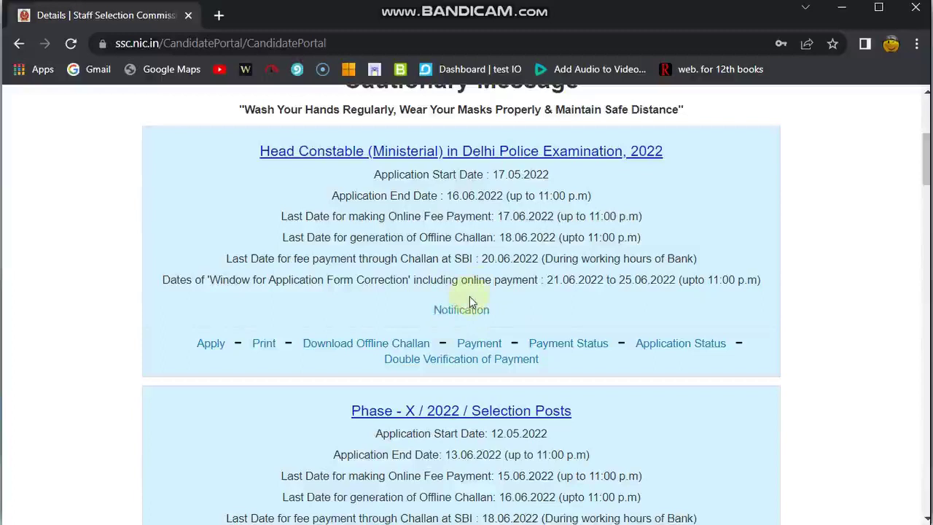
{"action": "scroll", "coordinate": [470, 296], "scroll_direction": "down", "scroll_amount": 1}
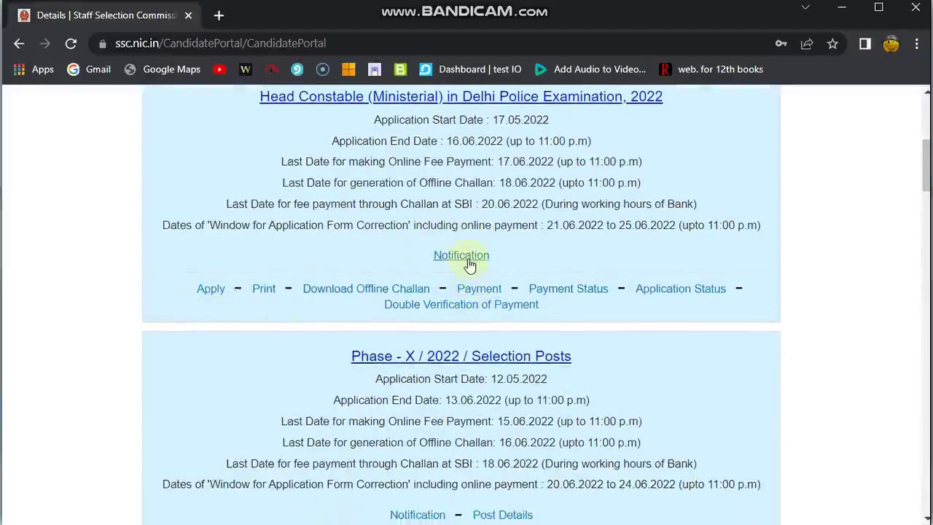
{"action": "left_click", "coordinate": [211, 291]}
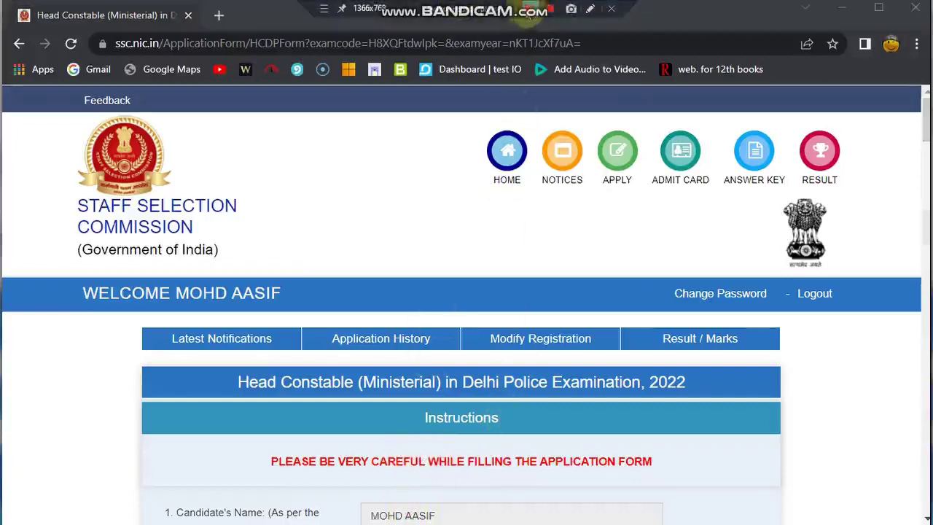
Answer No to both the Delhi Police ward question and the sports representation question
{"action": "scroll", "coordinate": [475, 156], "scroll_direction": "down", "scroll_amount": 15}
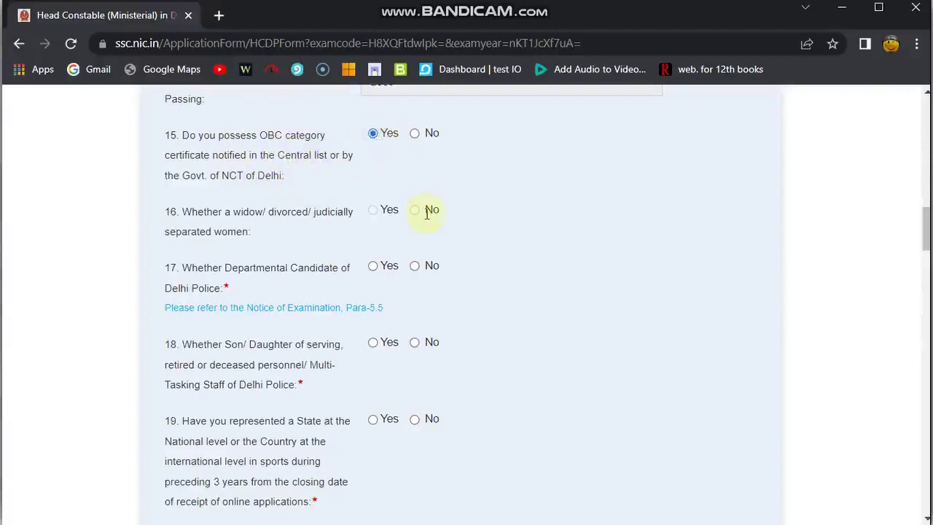
{"action": "scroll", "coordinate": [427, 211], "scroll_direction": "down", "scroll_amount": 1}
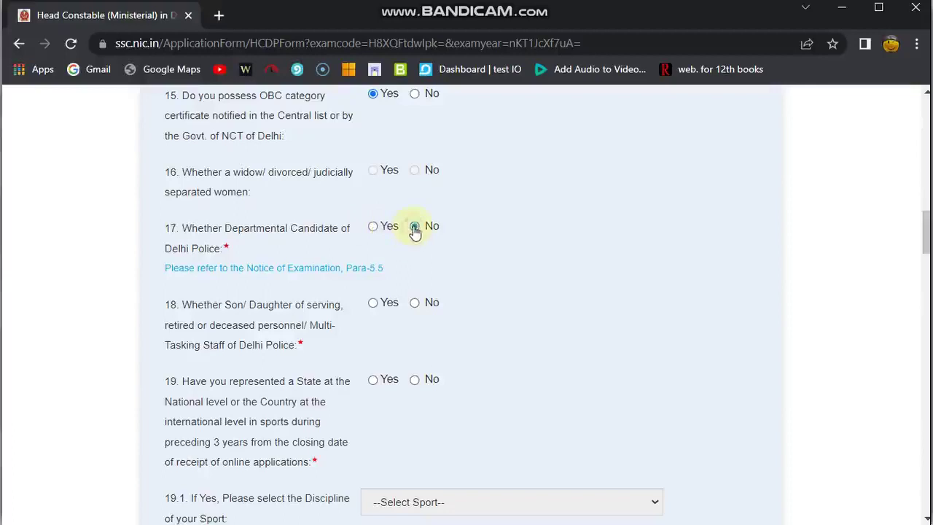
{"action": "scroll", "coordinate": [414, 228], "scroll_direction": "down", "scroll_amount": 2}
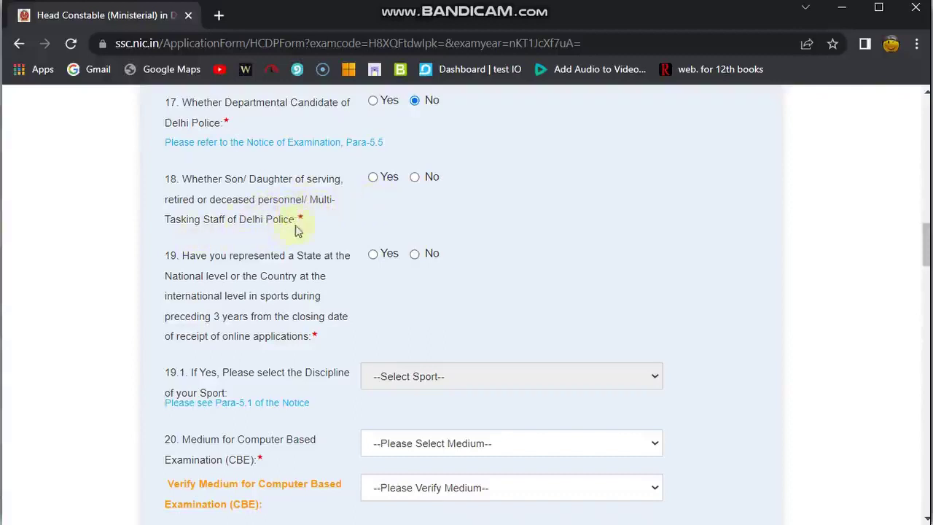
{"action": "left_click", "coordinate": [415, 178]}
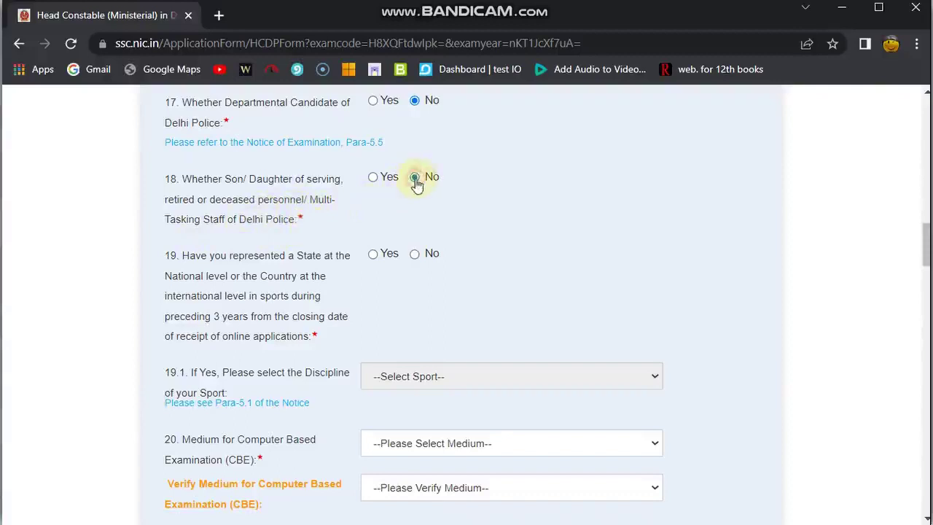
{"action": "scroll", "coordinate": [418, 184], "scroll_direction": "down", "scroll_amount": 1}
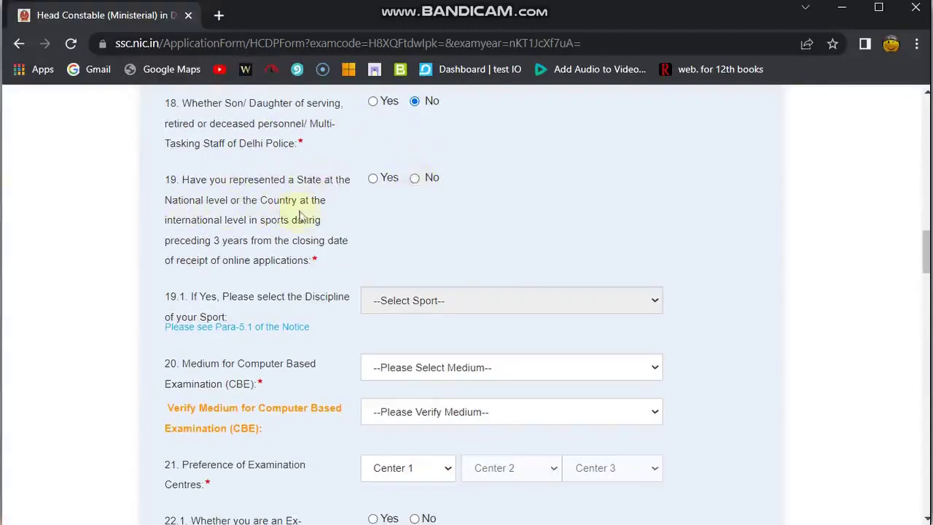
{"action": "left_click", "coordinate": [415, 179]}
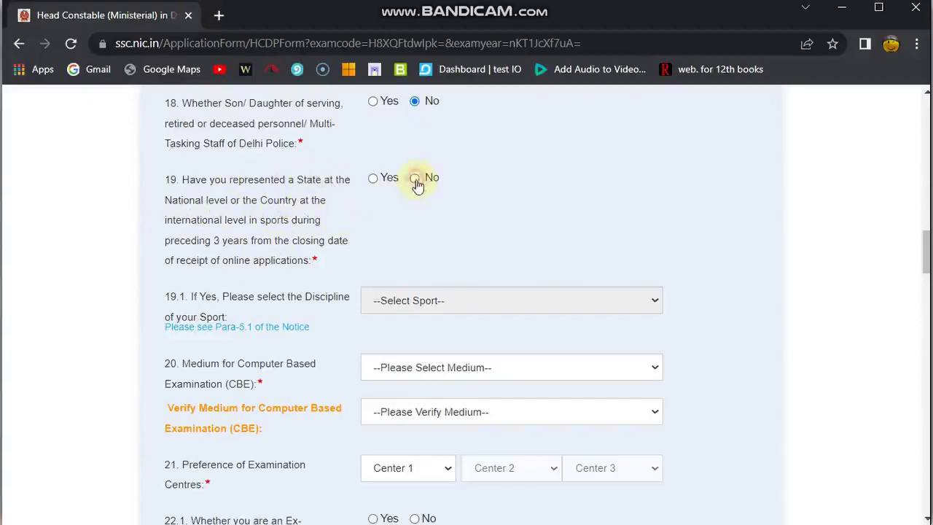
{"action": "scroll", "coordinate": [417, 183], "scroll_direction": "down", "scroll_amount": 2}
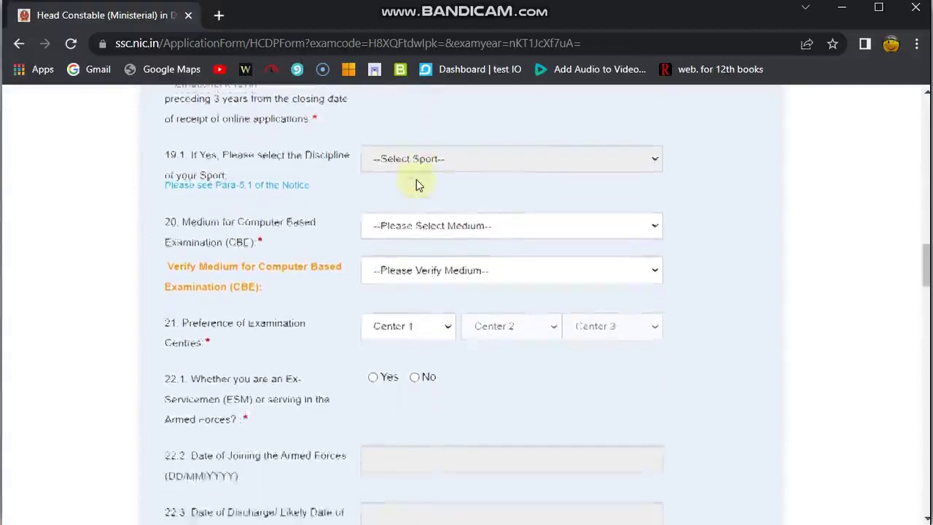
{"action": "scroll", "coordinate": [364, 240], "scroll_direction": "down", "scroll_amount": 1}
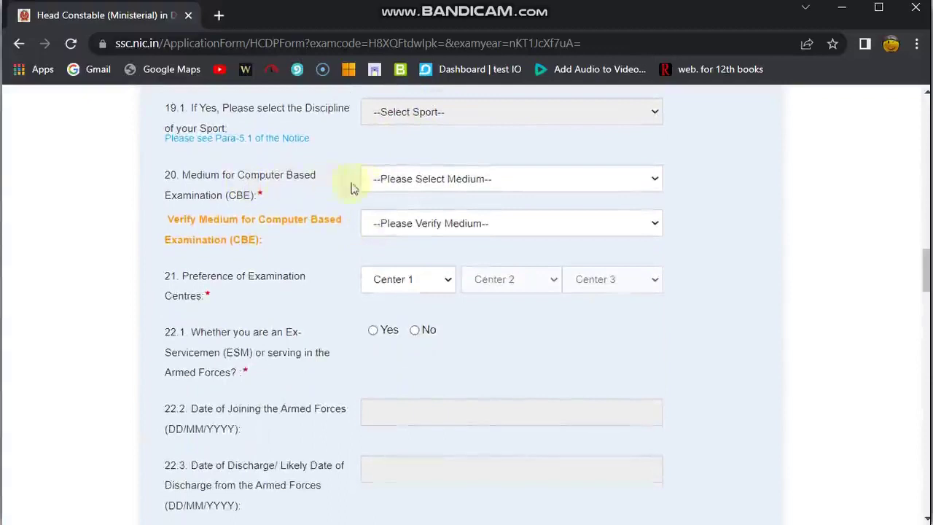
Set the computer-based exam medium to Hindi and confirm Hindi in Verify Medium
{"action": "left_click", "coordinate": [396, 187]}
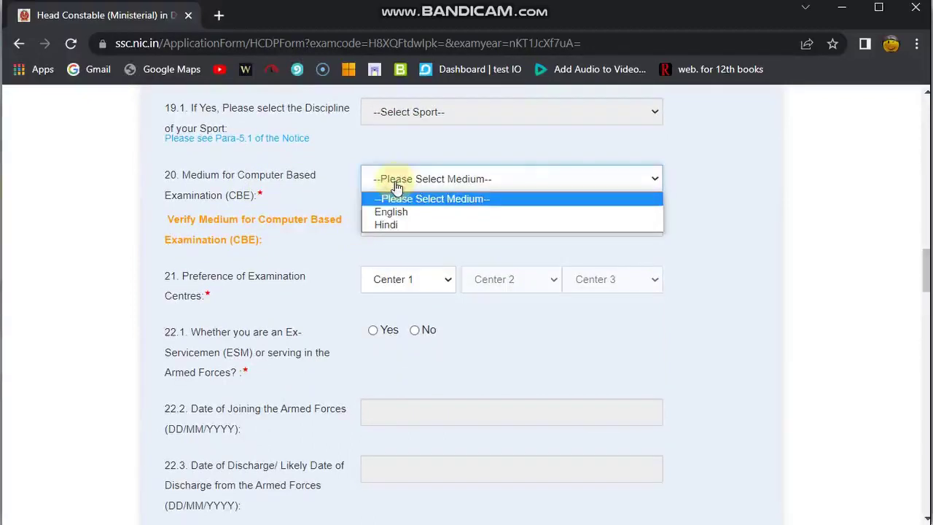
{"action": "left_click", "coordinate": [392, 227]}
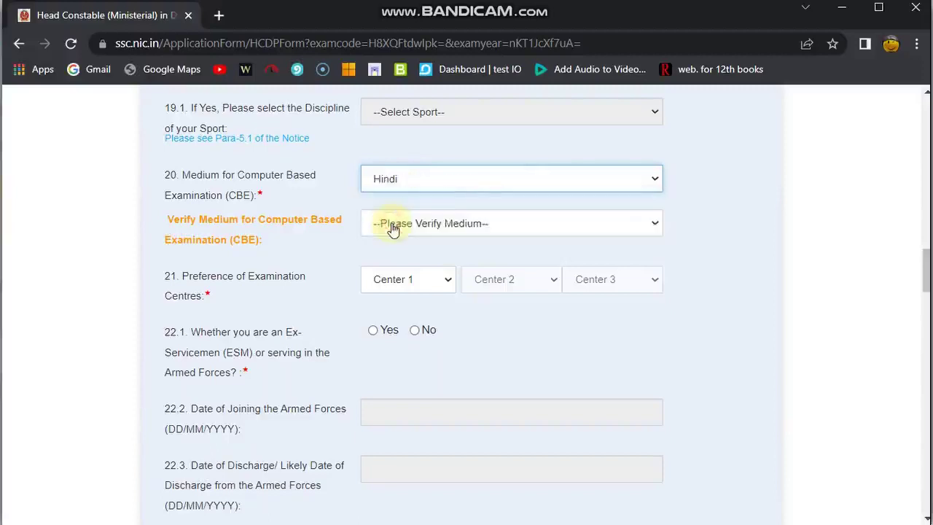
{"action": "scroll", "coordinate": [389, 229], "scroll_direction": "down", "scroll_amount": 2}
{"action": "left_click", "coordinate": [386, 150]}
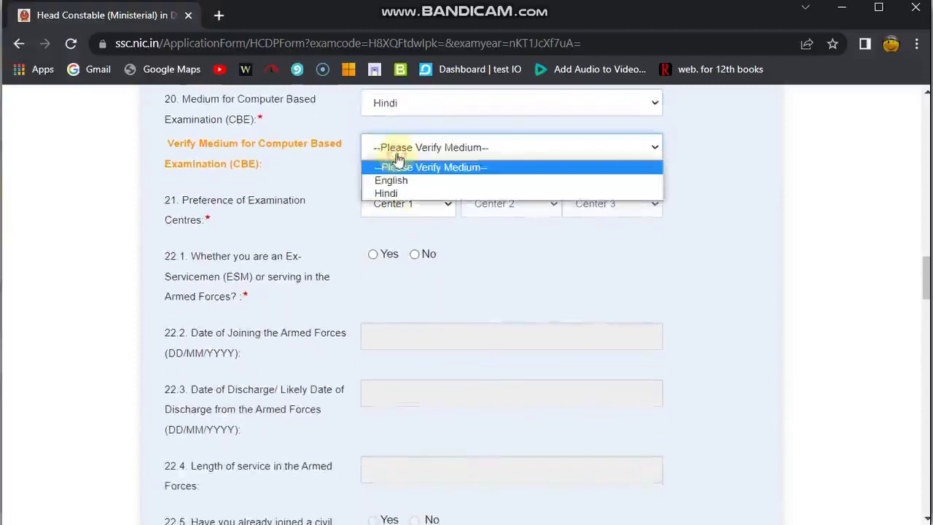
{"action": "left_click", "coordinate": [398, 195]}
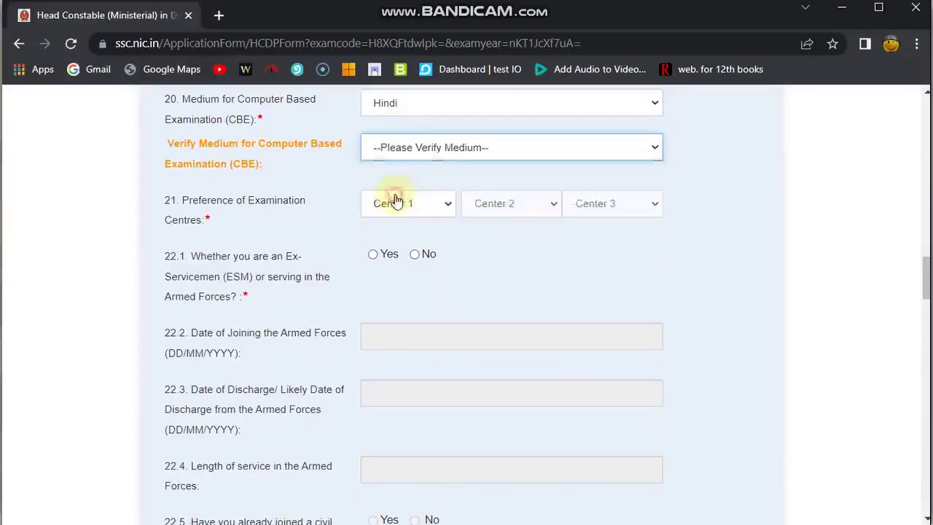
{"action": "scroll", "coordinate": [397, 199], "scroll_direction": "down", "scroll_amount": 1}
{"action": "scroll", "coordinate": [397, 198], "scroll_direction": "up", "scroll_amount": 2}
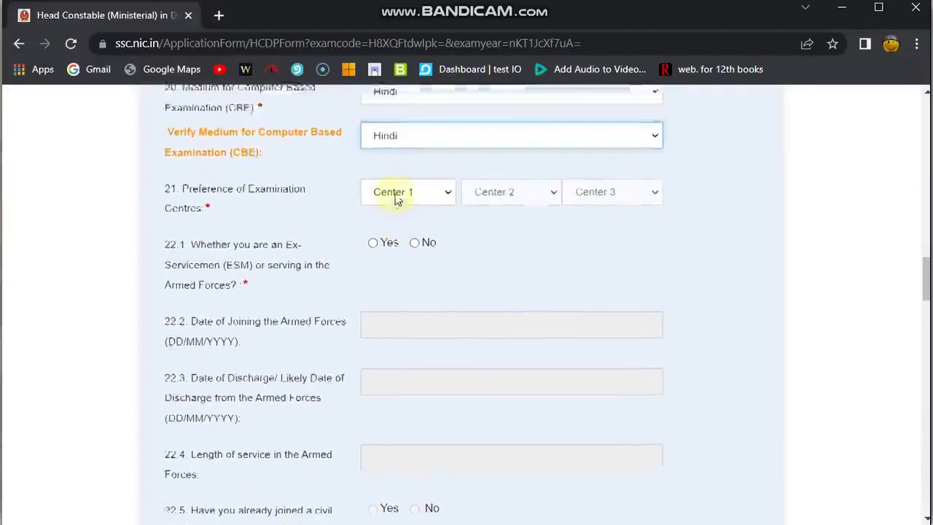
{"action": "scroll", "coordinate": [422, 180], "scroll_direction": "down", "scroll_amount": 1}
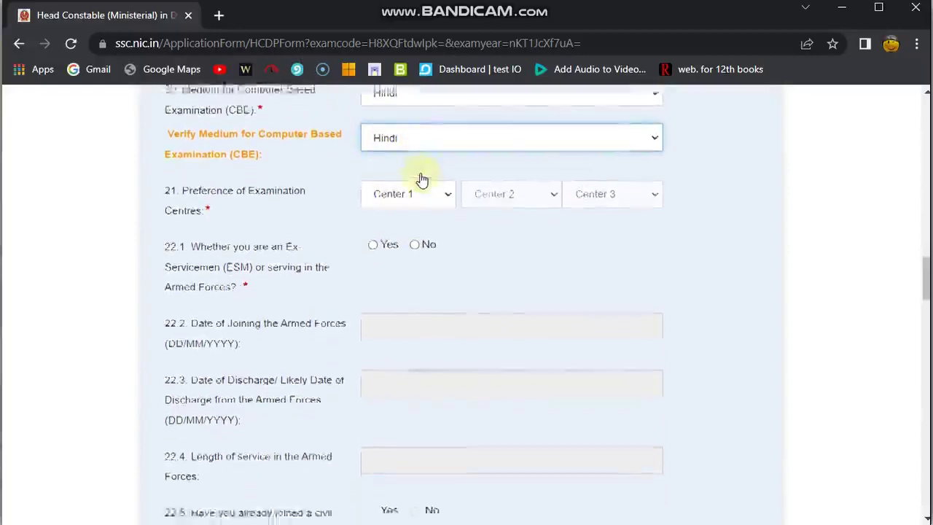
Choose NR-Delhi(2201), NR-Dehradun(2002) and NR-Ajmer(2401) as exam centre preferences 1–3
{"action": "left_click", "coordinate": [414, 171]}
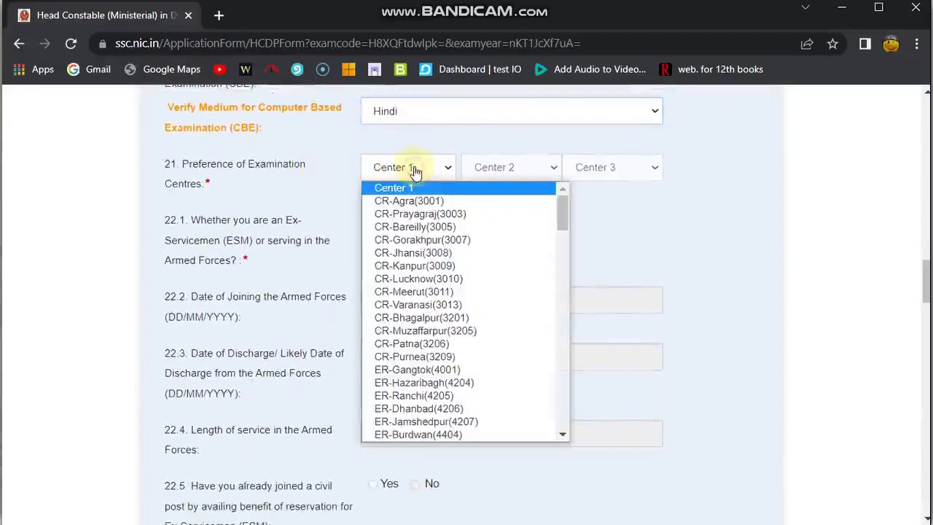
{"action": "scroll", "coordinate": [436, 343], "scroll_direction": "down", "scroll_amount": 5}
{"action": "scroll", "coordinate": [436, 343], "scroll_direction": "down", "scroll_amount": 10}
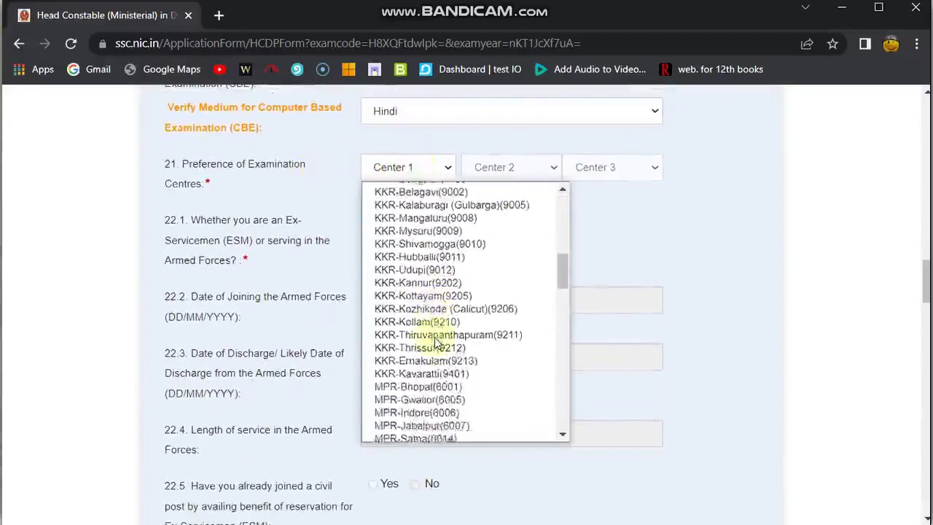
{"action": "left_click", "coordinate": [412, 358]}
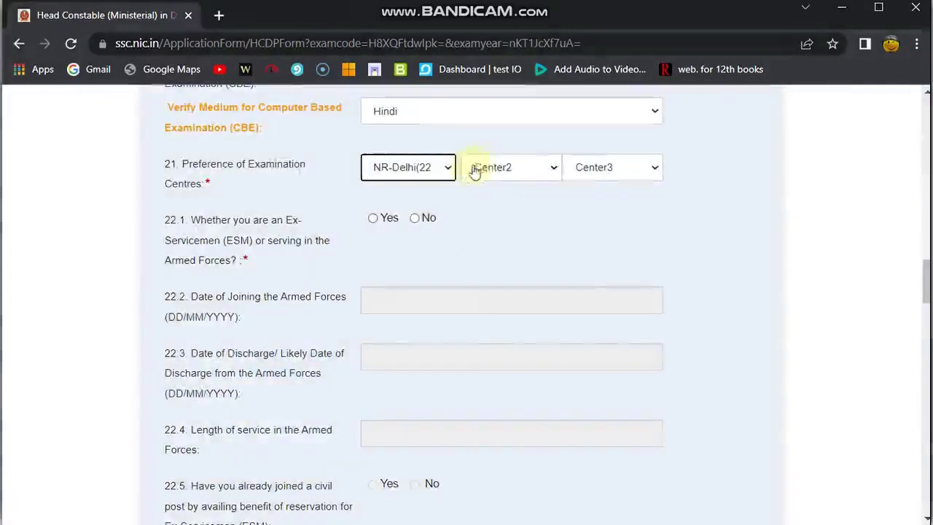
{"action": "left_click", "coordinate": [475, 171]}
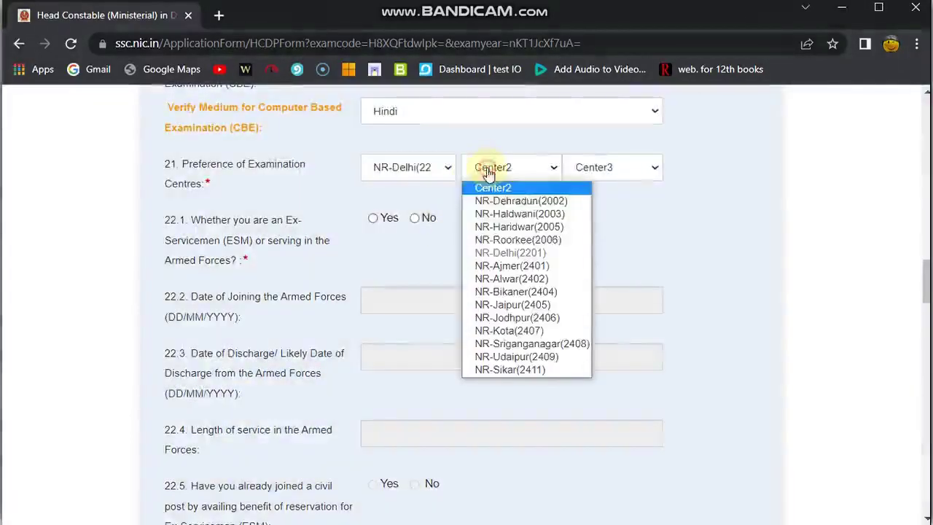
{"action": "left_click", "coordinate": [515, 202]}
{"action": "left_click", "coordinate": [594, 165]}
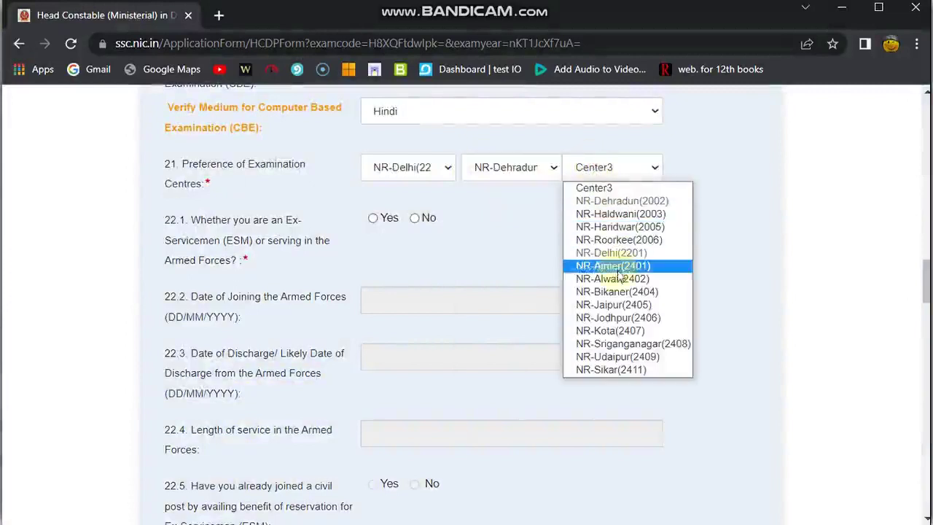
{"action": "left_click", "coordinate": [614, 267]}
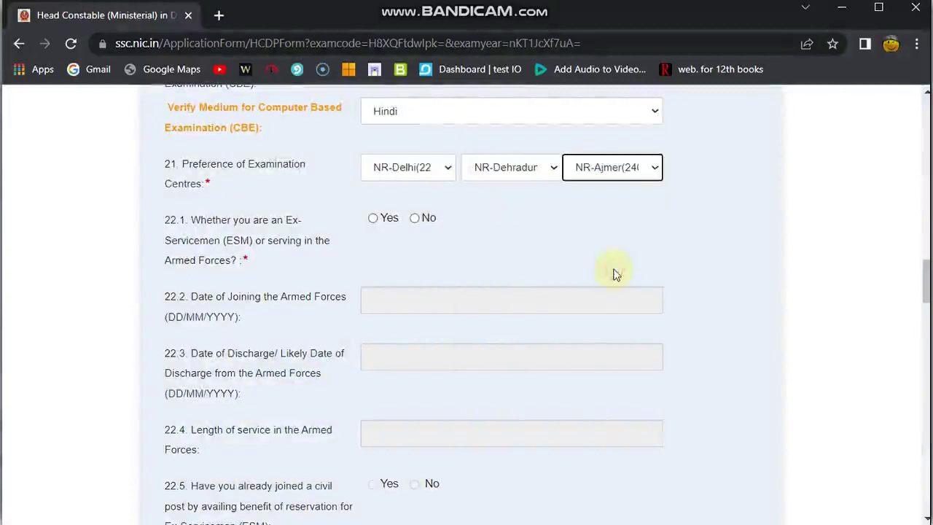
{"action": "scroll", "coordinate": [408, 276], "scroll_direction": "down", "scroll_amount": 1}
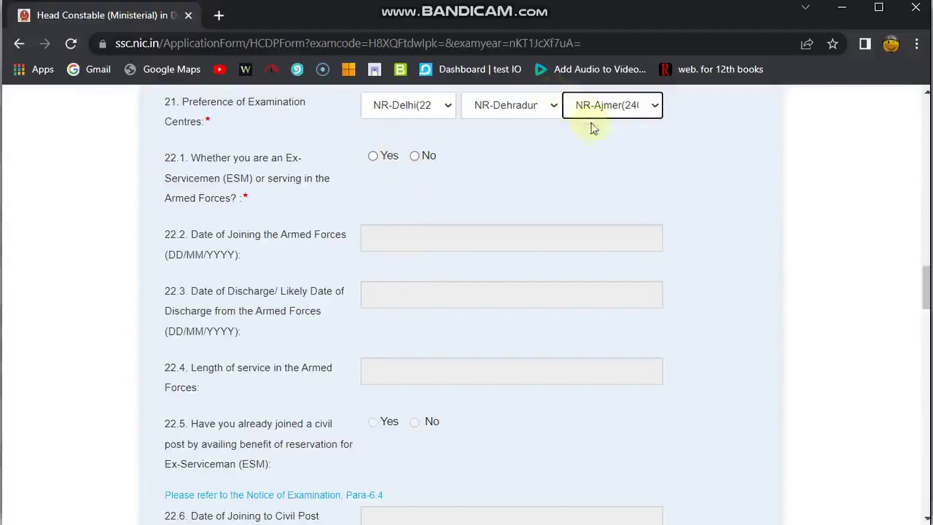
Answer No to the ex-servicemen, age relaxation (23.1) and NCC certificate holder (24.1) questions
{"action": "left_click", "coordinate": [415, 158]}
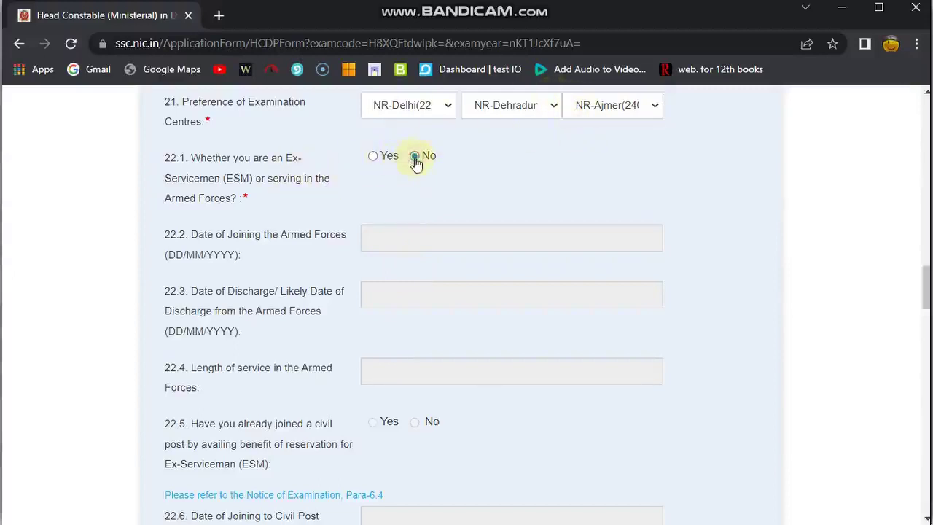
{"action": "scroll", "coordinate": [415, 162], "scroll_direction": "down", "scroll_amount": 1}
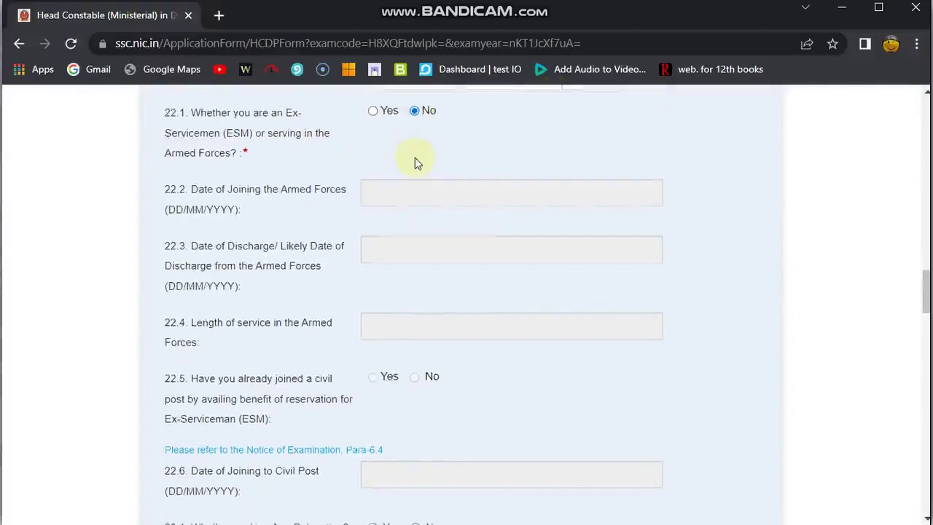
{"action": "scroll", "coordinate": [414, 158], "scroll_direction": "down", "scroll_amount": 4}
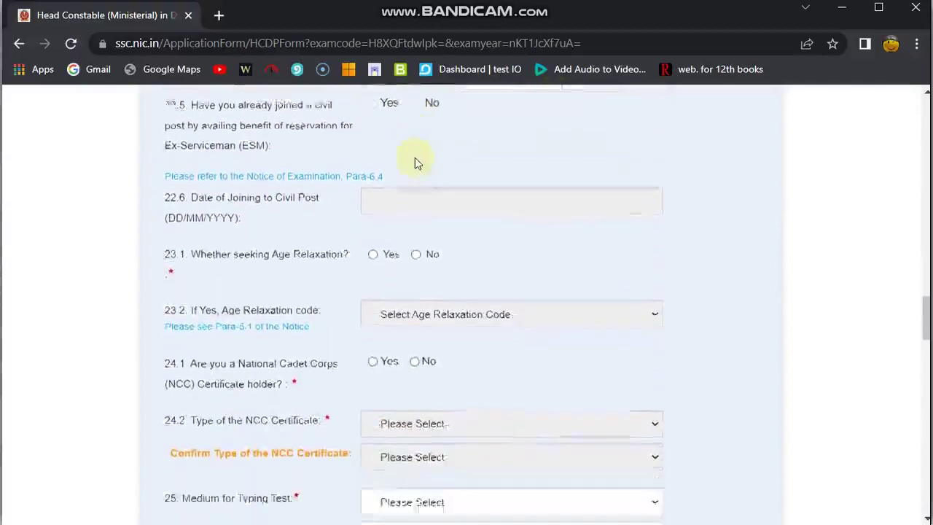
{"action": "scroll", "coordinate": [413, 157], "scroll_direction": "down", "scroll_amount": 1}
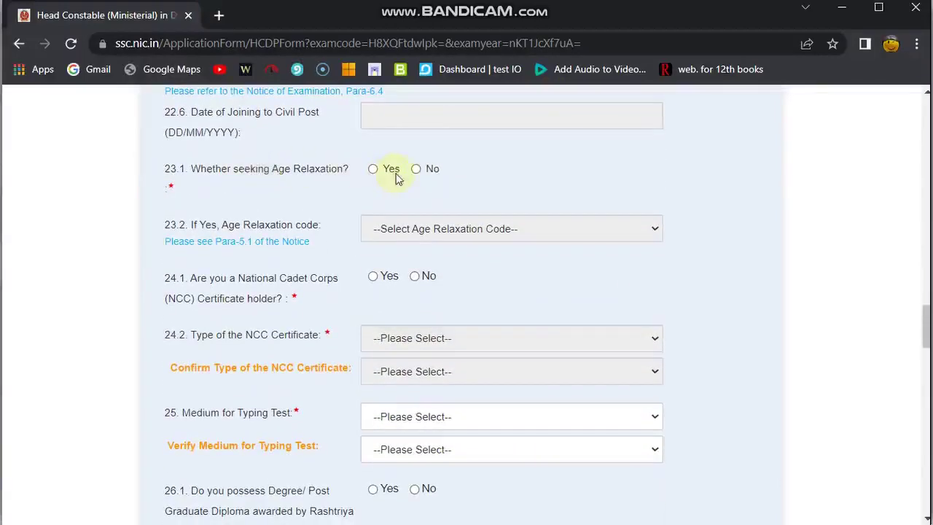
{"action": "left_click", "coordinate": [415, 169]}
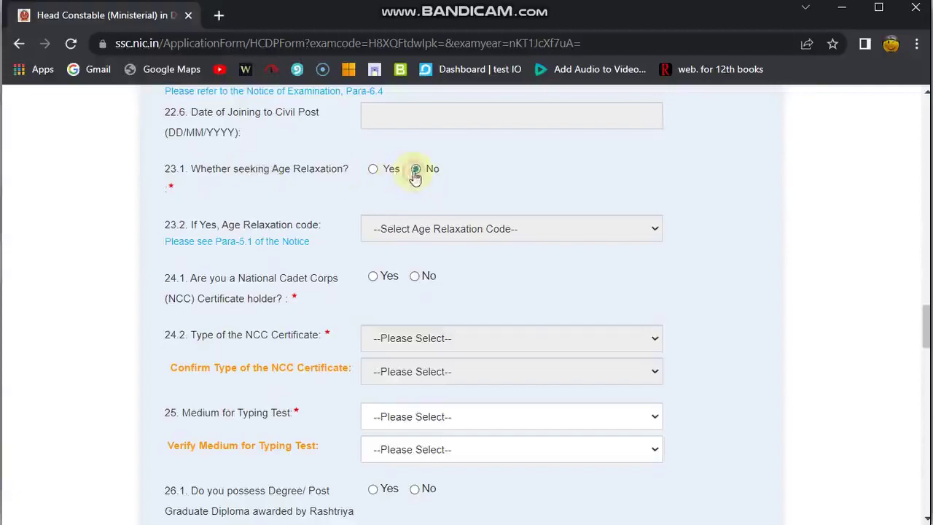
{"action": "scroll", "coordinate": [415, 179], "scroll_direction": "down", "scroll_amount": 1}
{"action": "scroll", "coordinate": [413, 171], "scroll_direction": "down", "scroll_amount": 1}
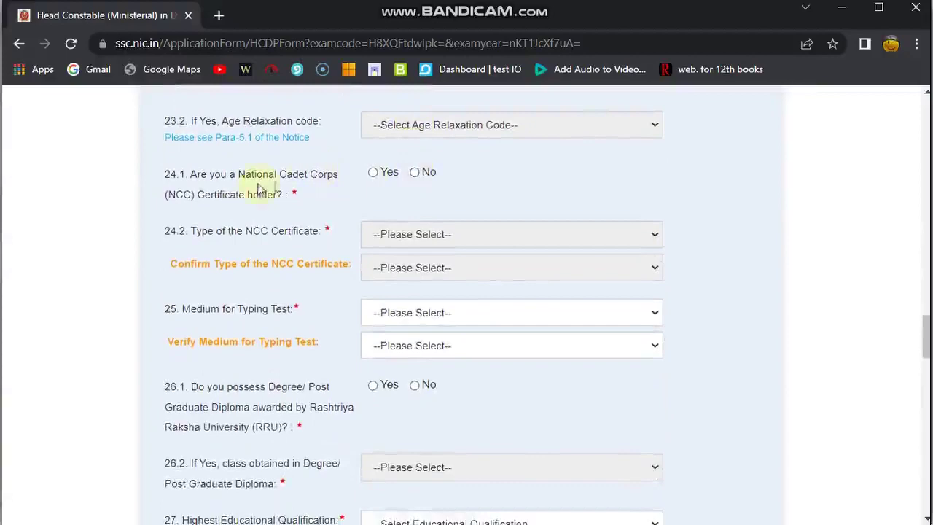
{"action": "left_click", "coordinate": [416, 174]}
{"action": "scroll", "coordinate": [416, 175], "scroll_direction": "down", "scroll_amount": 2}
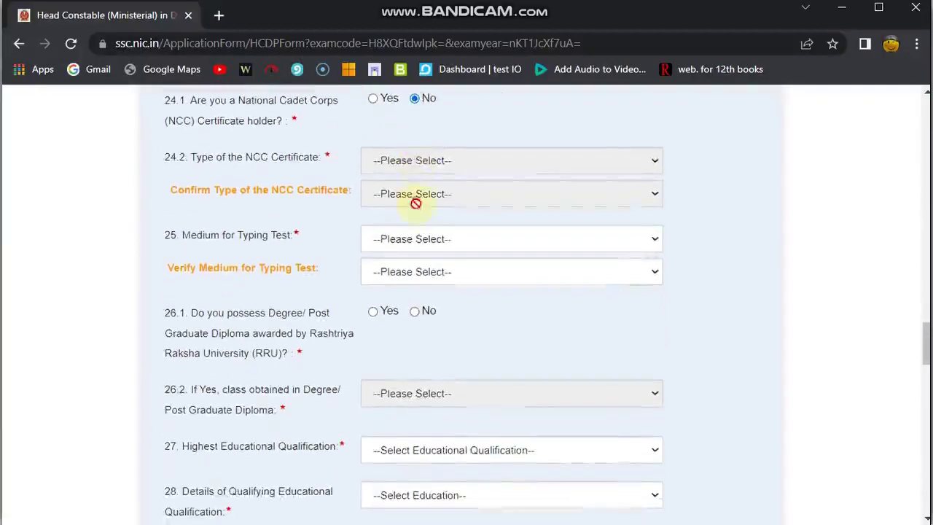
{"action": "scroll", "coordinate": [393, 197], "scroll_direction": "up", "scroll_amount": 1}
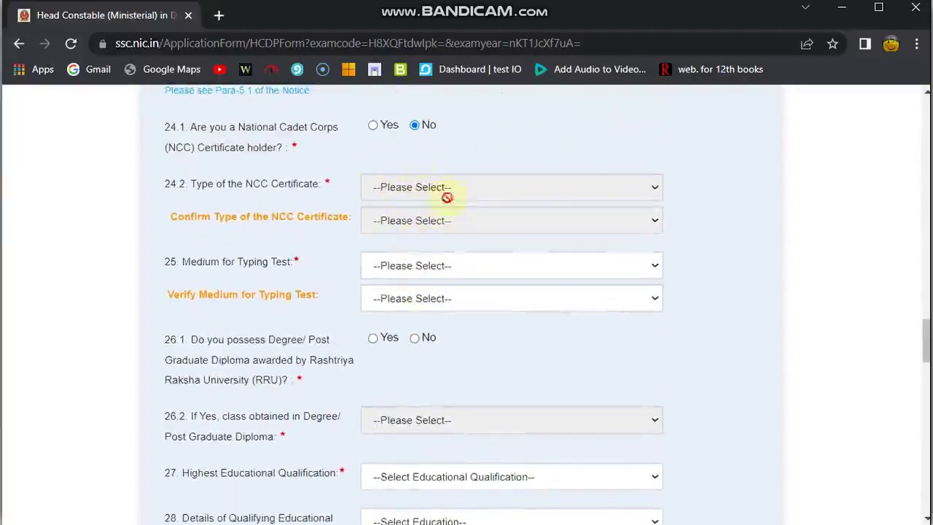
{"action": "scroll", "coordinate": [406, 220], "scroll_direction": "down", "scroll_amount": 1}
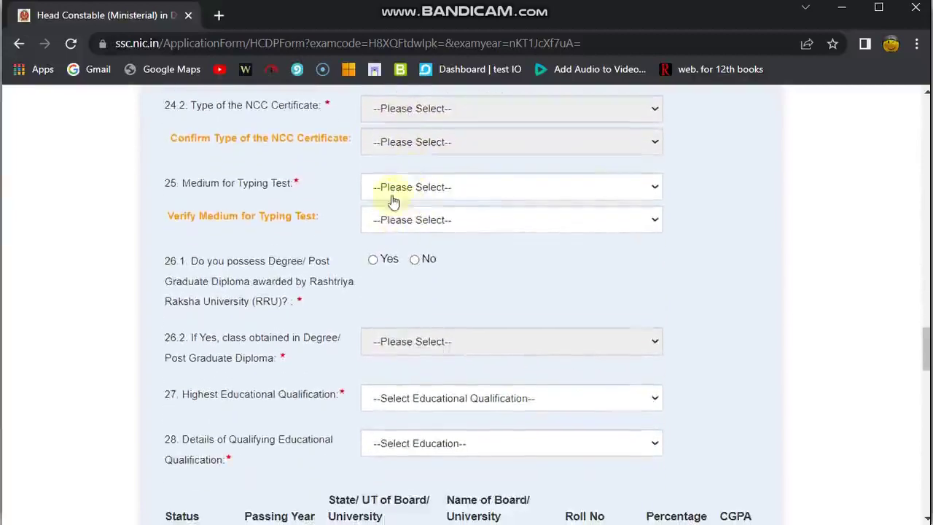
Set the typing-test medium to English and confirm English in the verify field
{"action": "left_click", "coordinate": [392, 195]}
{"action": "left_click", "coordinate": [395, 219]}
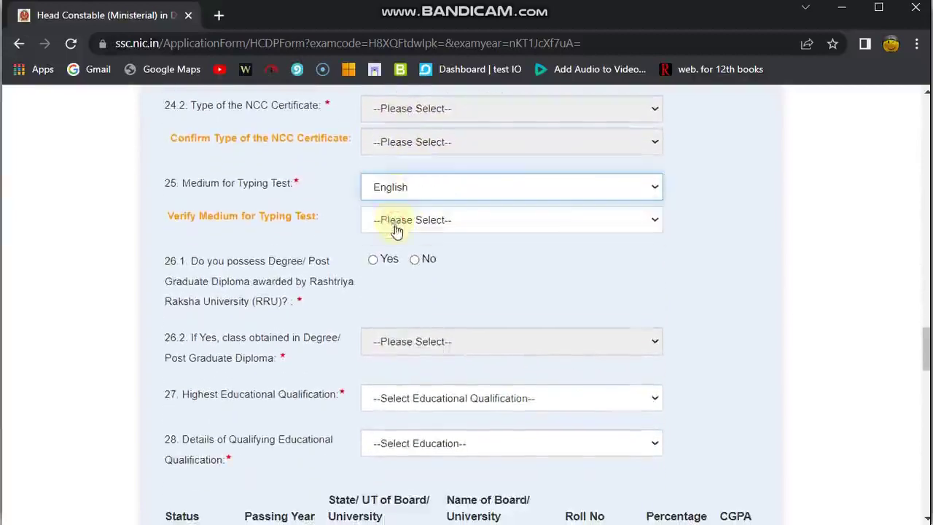
{"action": "left_click", "coordinate": [398, 221]}
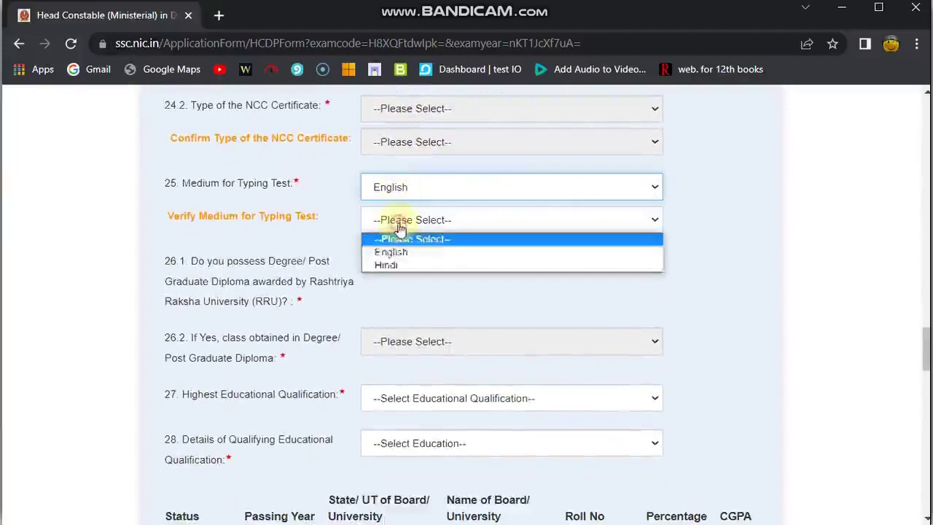
{"action": "left_click", "coordinate": [392, 253]}
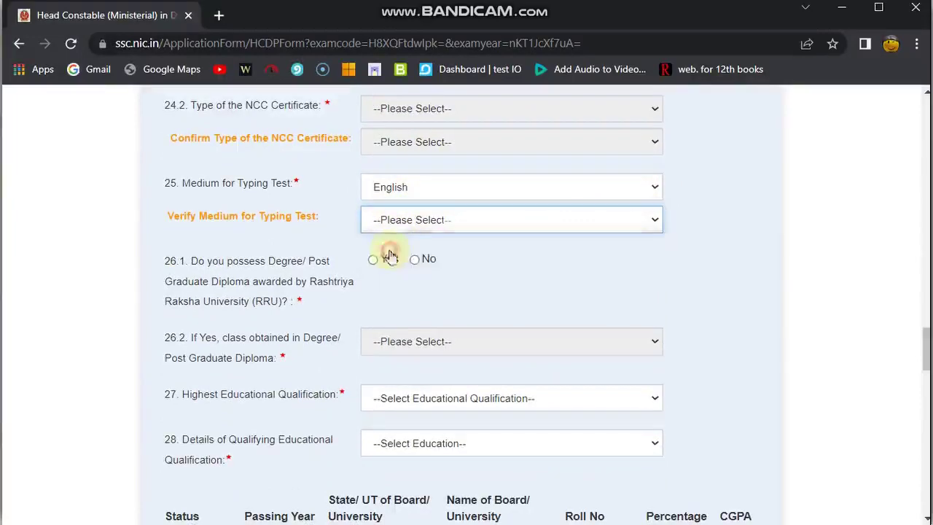
Answer No to the RRU degree question 26.1
{"action": "scroll", "coordinate": [411, 250], "scroll_direction": "down", "scroll_amount": 1}
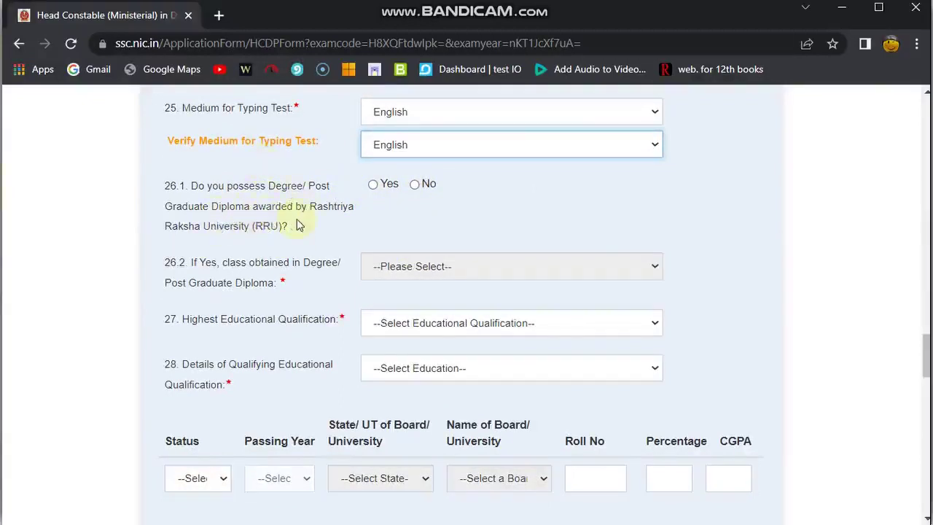
{"action": "left_click", "coordinate": [415, 185]}
{"action": "scroll", "coordinate": [414, 191], "scroll_direction": "down", "scroll_amount": 2}
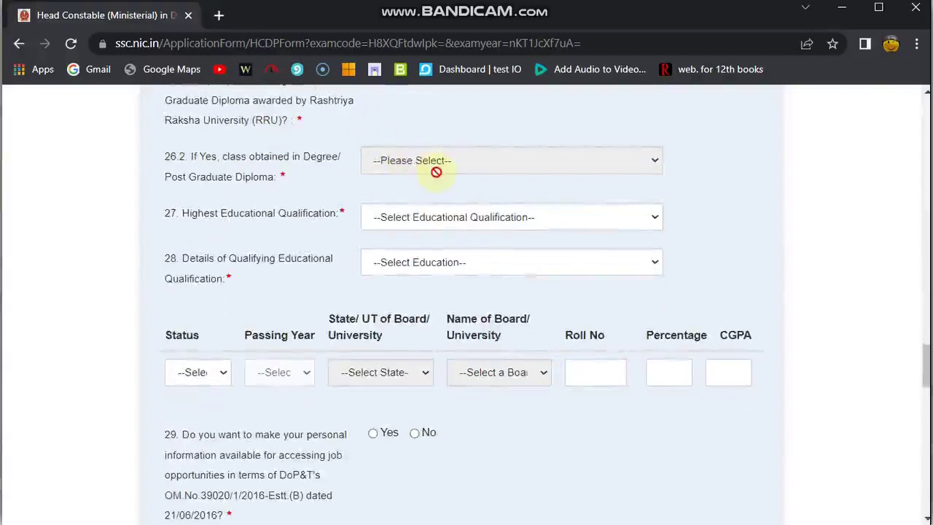
Select B. Tech (14) from the Highest Educational Qualification list
{"action": "left_click", "coordinate": [423, 217]}
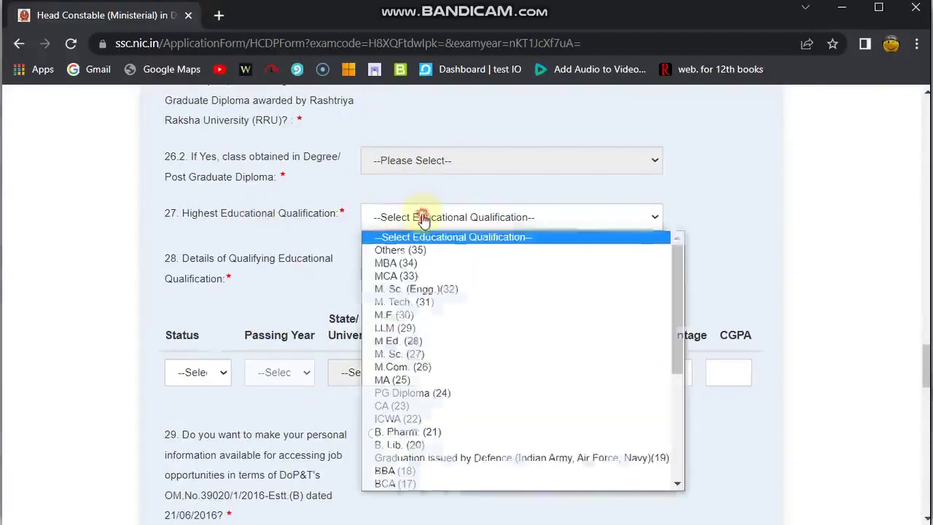
{"action": "scroll", "coordinate": [431, 359], "scroll_direction": "down", "scroll_amount": 4}
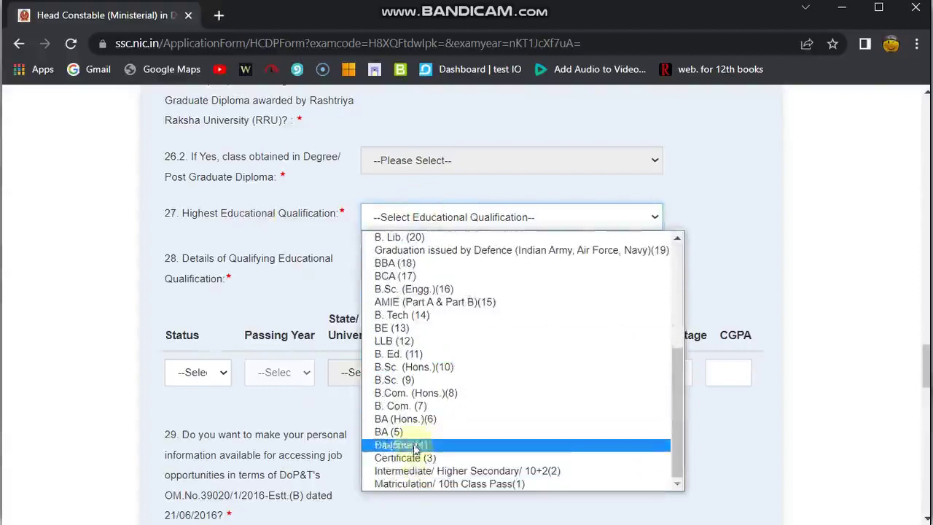
{"action": "scroll", "coordinate": [417, 412], "scroll_direction": "up", "scroll_amount": 5}
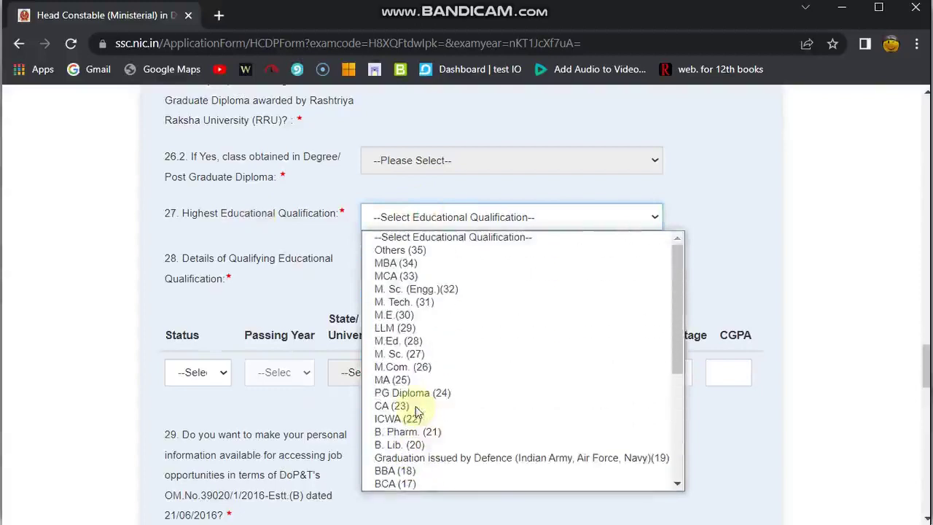
{"action": "scroll", "coordinate": [419, 390], "scroll_direction": "down", "scroll_amount": 3}
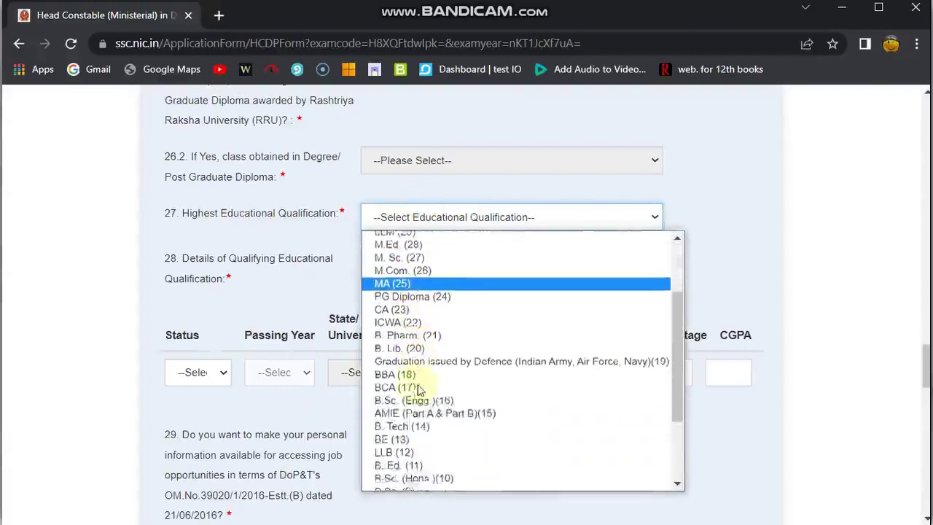
{"action": "scroll", "coordinate": [420, 389], "scroll_direction": "down", "scroll_amount": 2}
{"action": "left_click", "coordinate": [401, 382]}
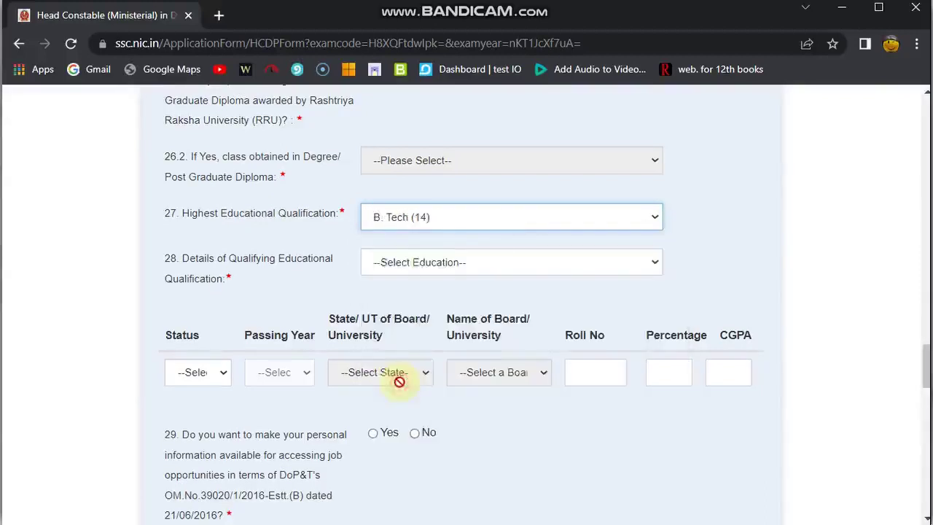
{"action": "left_click", "coordinate": [388, 267]}
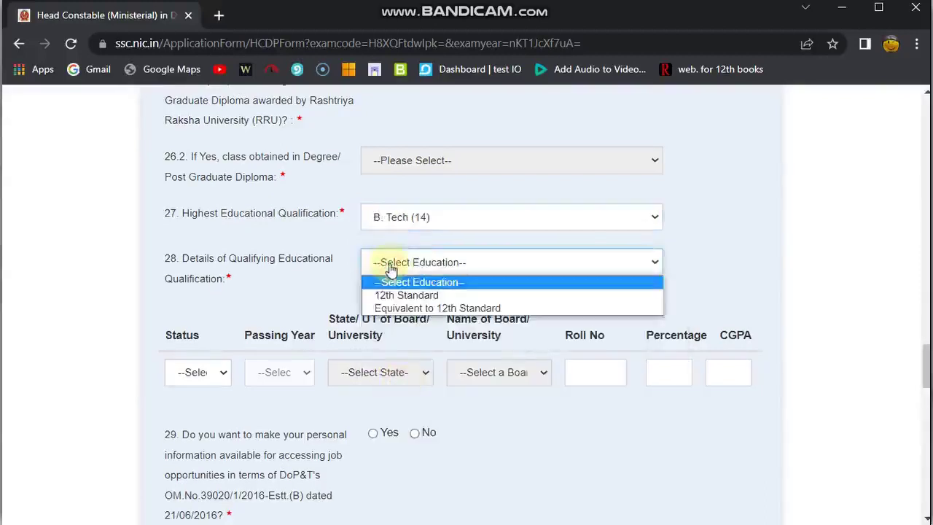
Choose 12th Standard from the qualifying educational qualification dropdown
{"action": "left_click", "coordinate": [353, 233]}
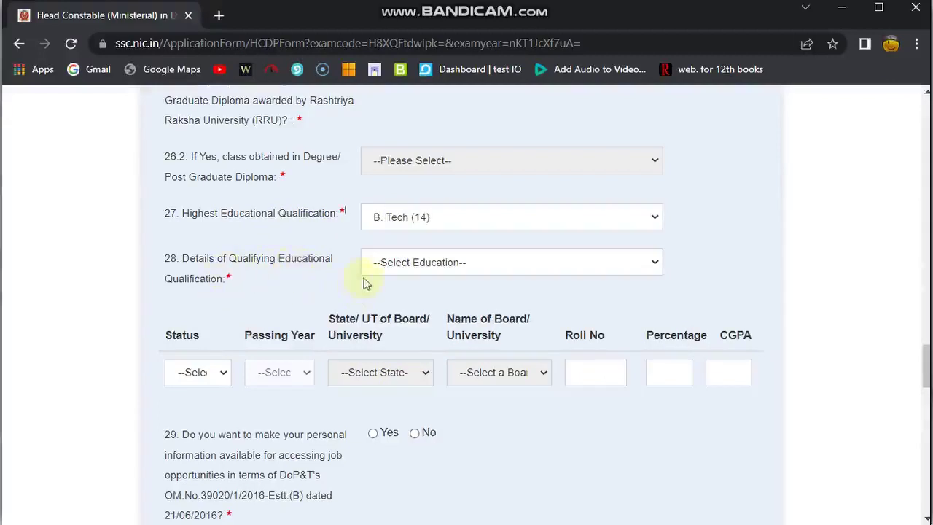
{"action": "left_click", "coordinate": [427, 271]}
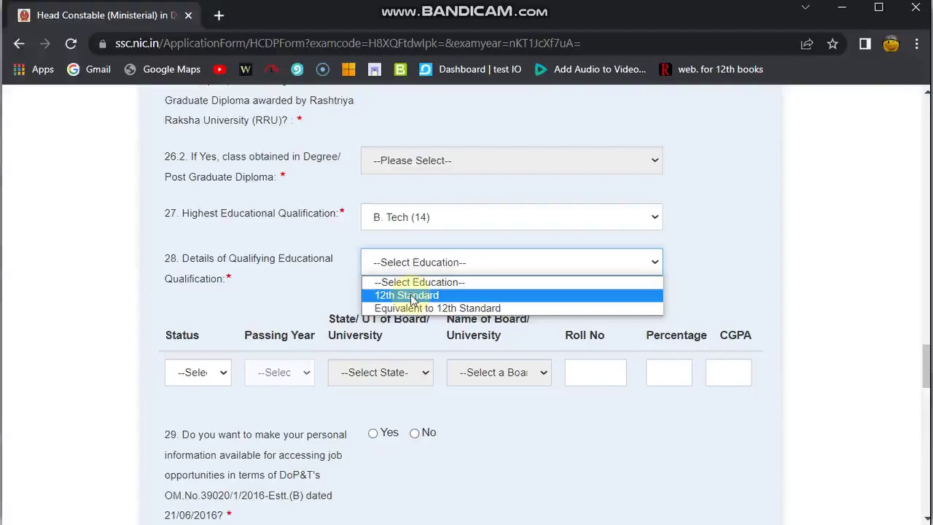
{"action": "left_click", "coordinate": [410, 294]}
{"action": "scroll", "coordinate": [411, 294], "scroll_direction": "down", "scroll_amount": 1}
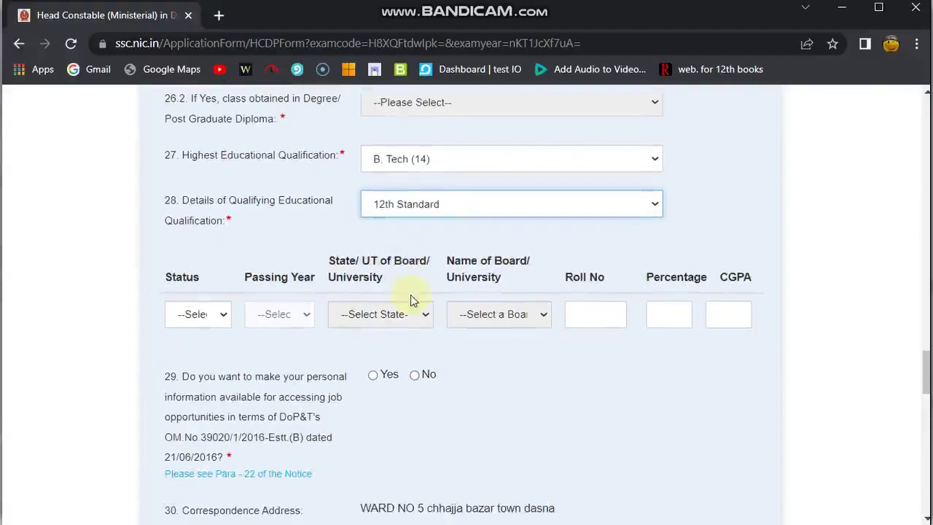
{"action": "scroll", "coordinate": [318, 213], "scroll_direction": "down", "scroll_amount": 2}
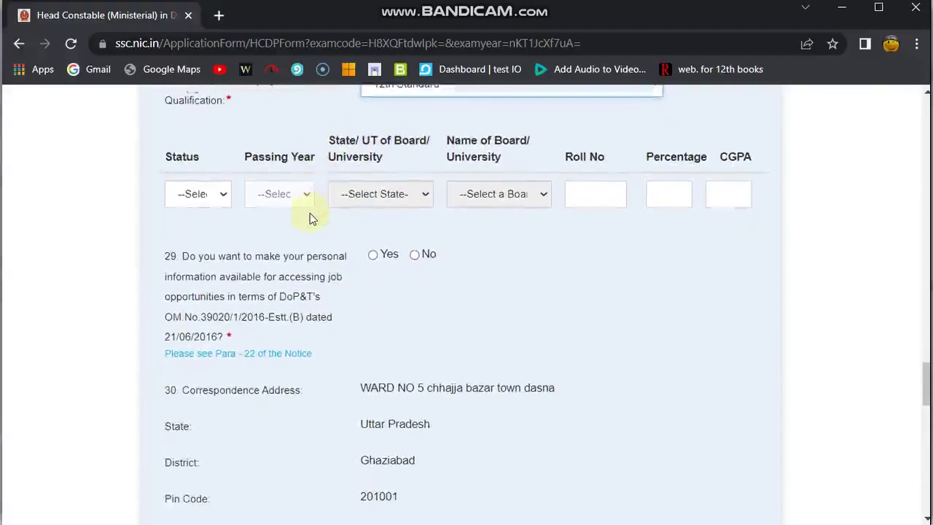
Mark the 12th Standard qualification as Passed with passing year 2011
{"action": "left_click", "coordinate": [202, 202]}
{"action": "left_click", "coordinate": [197, 228]}
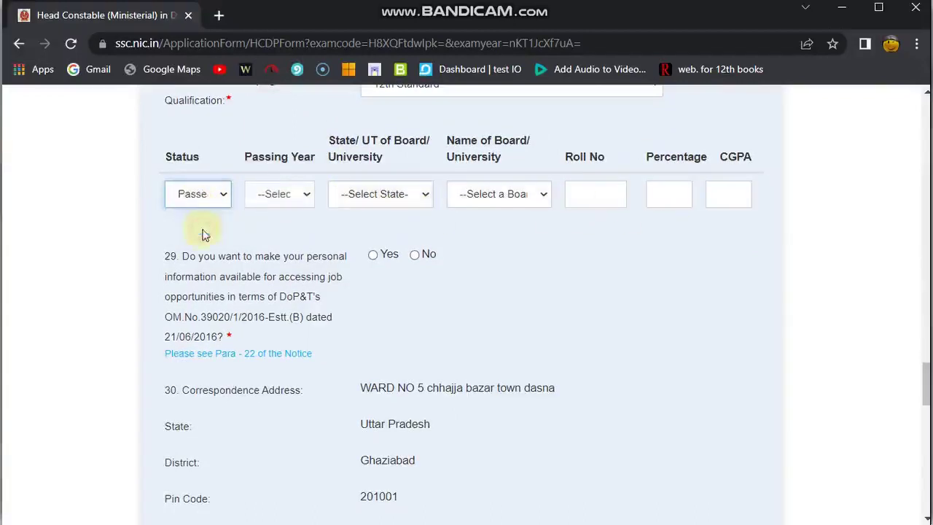
{"action": "left_click", "coordinate": [271, 207]}
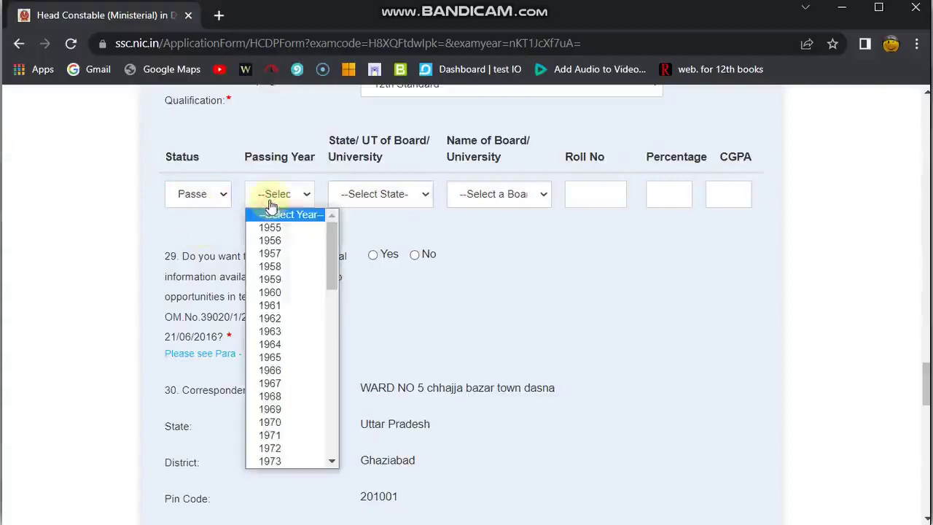
{"action": "type", "text": "2000"}
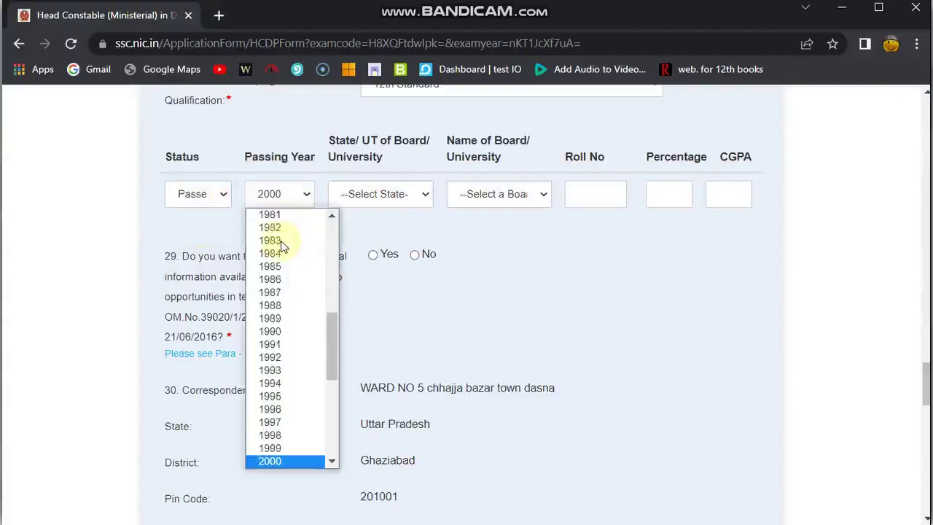
{"action": "type", "text": "2011"}
{"action": "key", "text": "Return"}
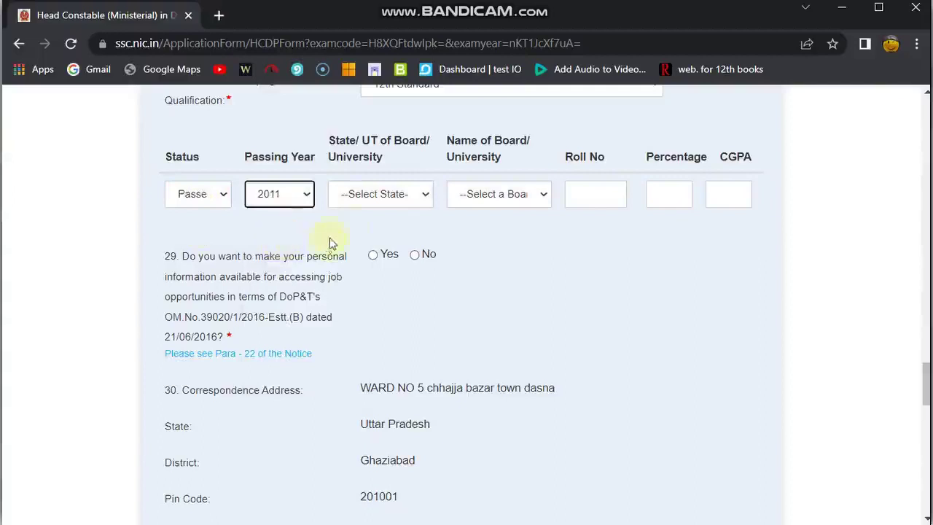
Set the qualification board's state to Uttar Pradesh
{"action": "left_click", "coordinate": [388, 193]}
{"action": "type", "text": "u"}
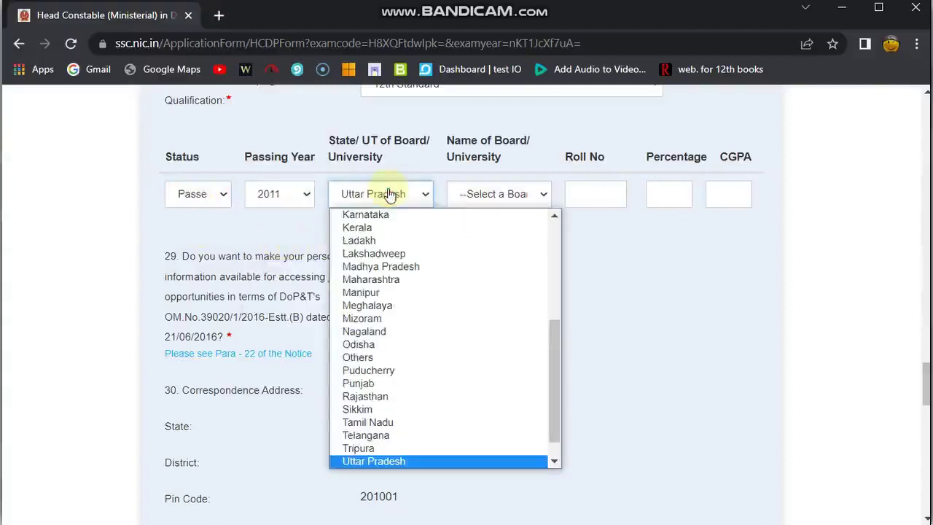
{"action": "key", "text": "Return"}
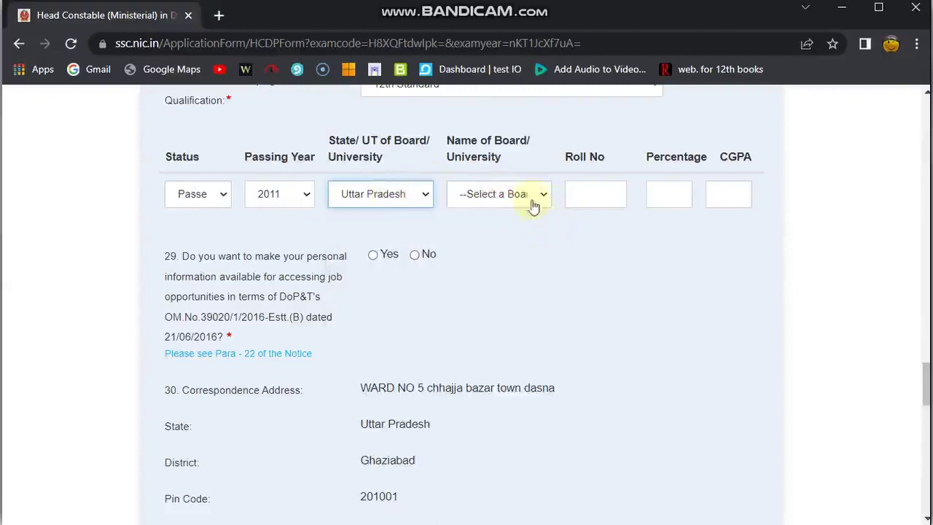
{"action": "scroll", "coordinate": [521, 240], "scroll_direction": "down", "scroll_amount": 1}
{"action": "scroll", "coordinate": [520, 240], "scroll_direction": "up", "scroll_amount": 1}
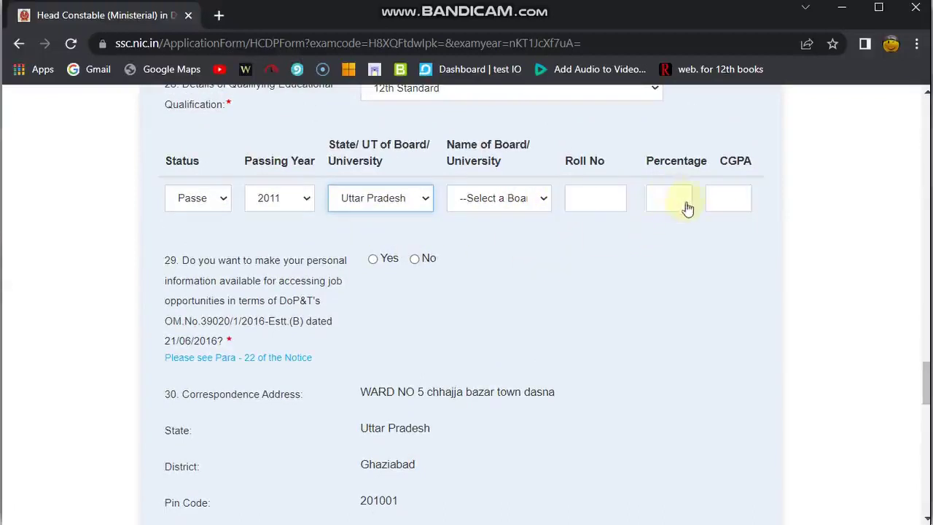
{"action": "scroll", "coordinate": [646, 253], "scroll_direction": "down", "scroll_amount": 1}
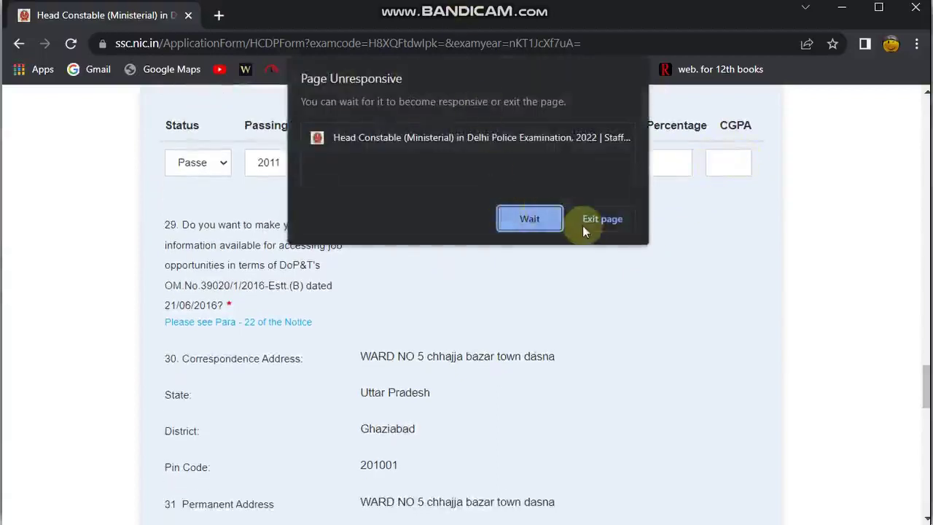
Answer Yes to question 29 about sharing personal information
{"action": "mouse_move", "coordinate": [538, 11]}
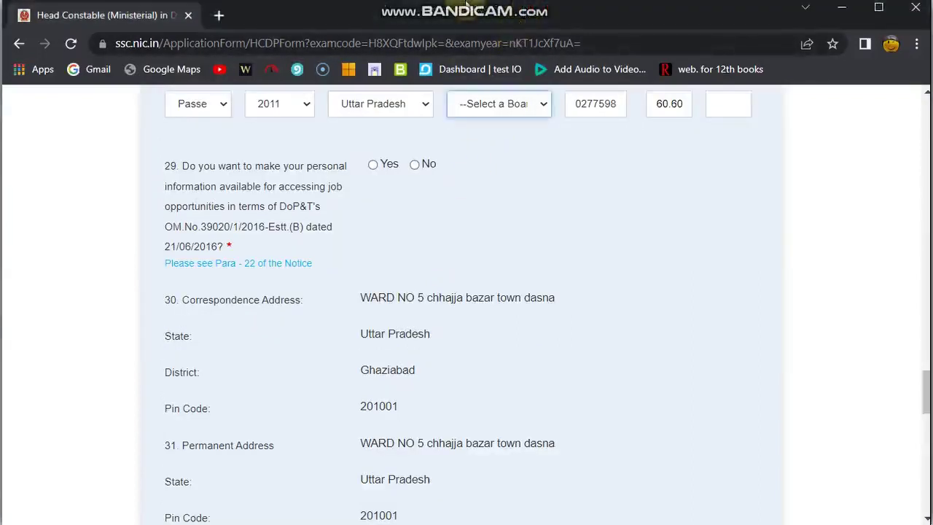
{"action": "scroll", "coordinate": [379, 197], "scroll_direction": "down", "scroll_amount": 1}
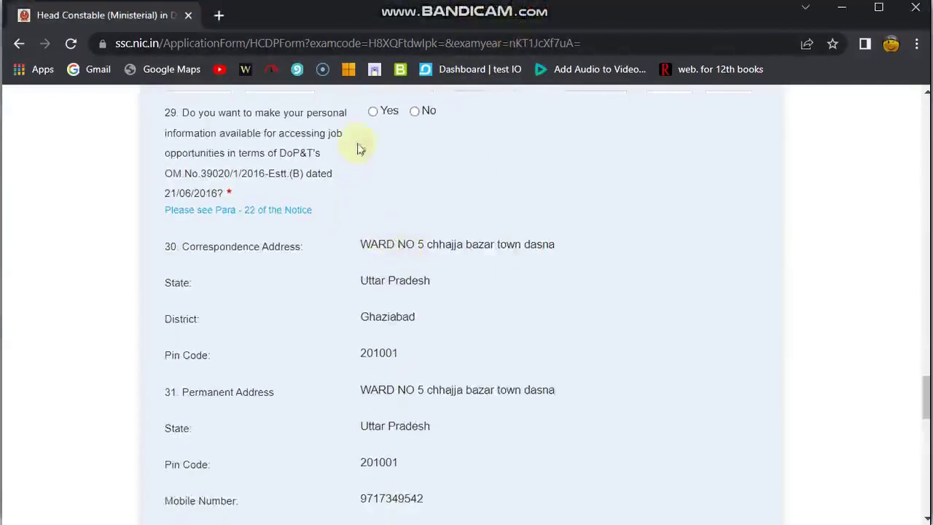
{"action": "left_click", "coordinate": [372, 113]}
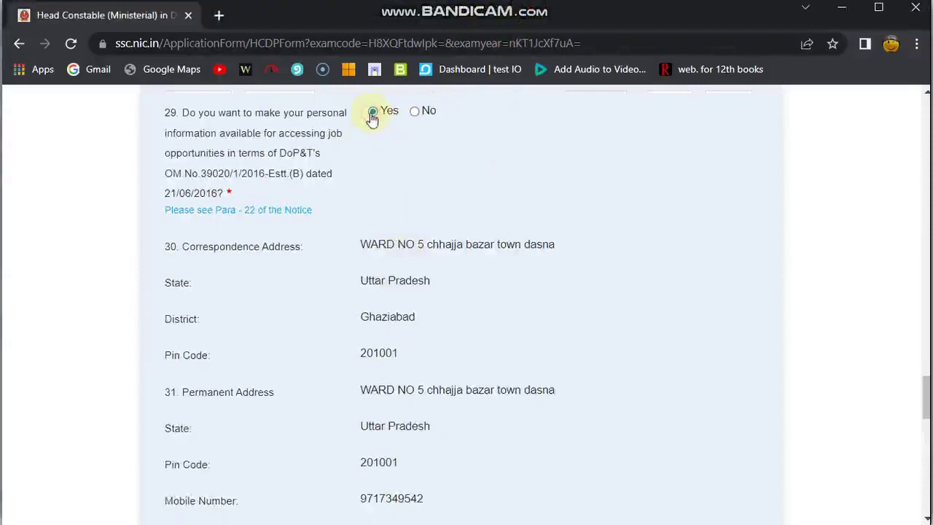
{"action": "scroll", "coordinate": [239, 146], "scroll_direction": "up", "scroll_amount": 1}
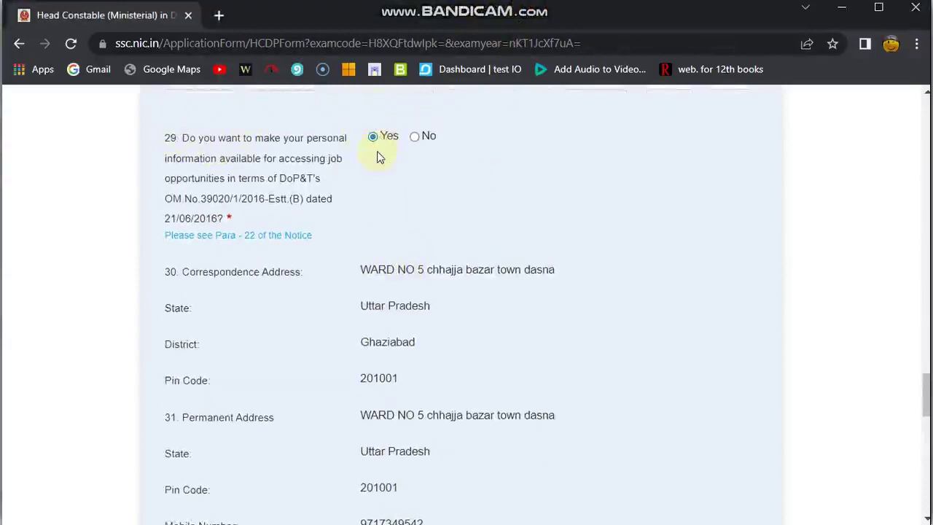
{"action": "scroll", "coordinate": [378, 156], "scroll_direction": "down", "scroll_amount": 7}
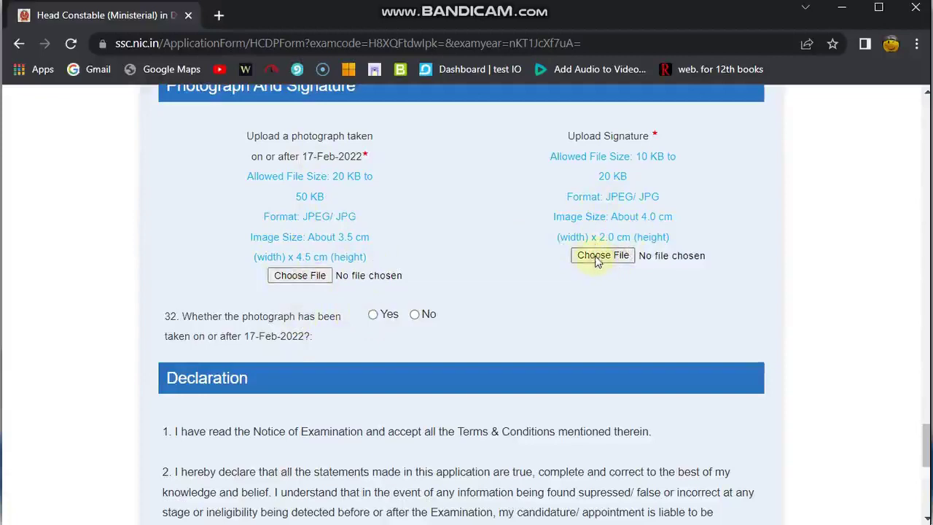
Tick the I Agree declaration and enter the captcha text in the ENTER TEXT box
{"action": "scroll", "coordinate": [594, 261], "scroll_direction": "down", "scroll_amount": 6}
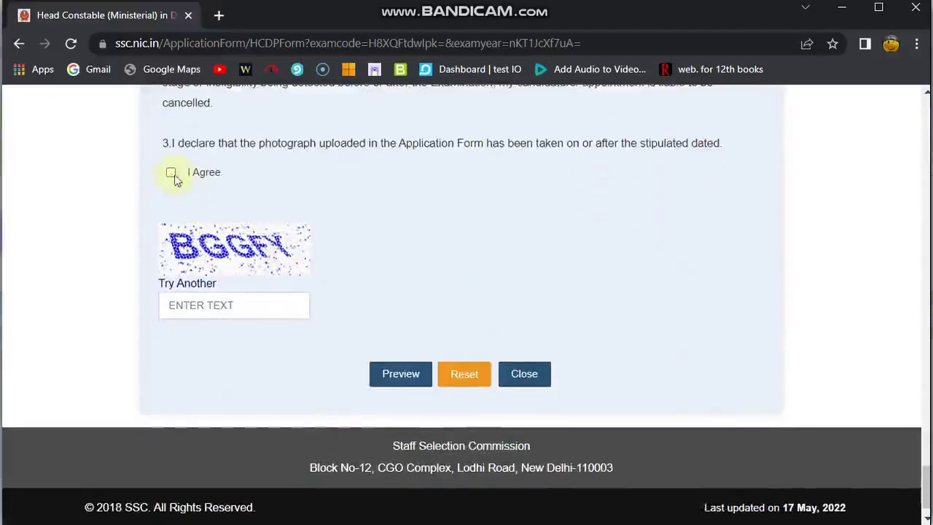
{"action": "left_click", "coordinate": [171, 175]}
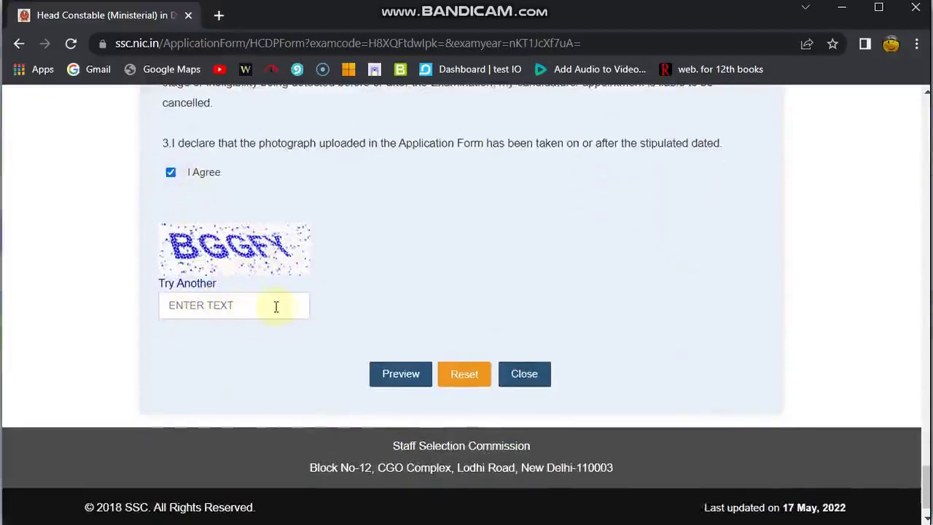
{"action": "scroll", "coordinate": [270, 307], "scroll_direction": "down", "scroll_amount": 1}
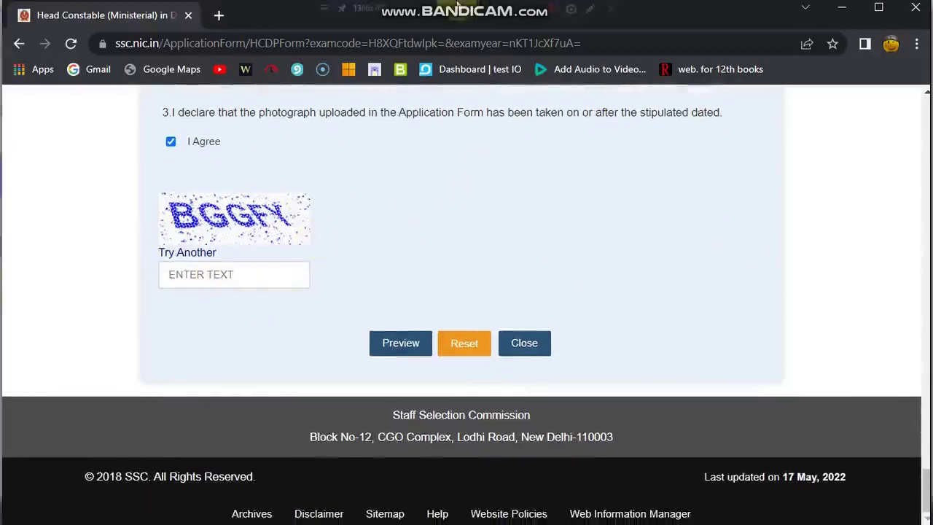
{"action": "mouse_move", "coordinate": [531, 9]}
{"action": "type", "text": "BGGFY"}
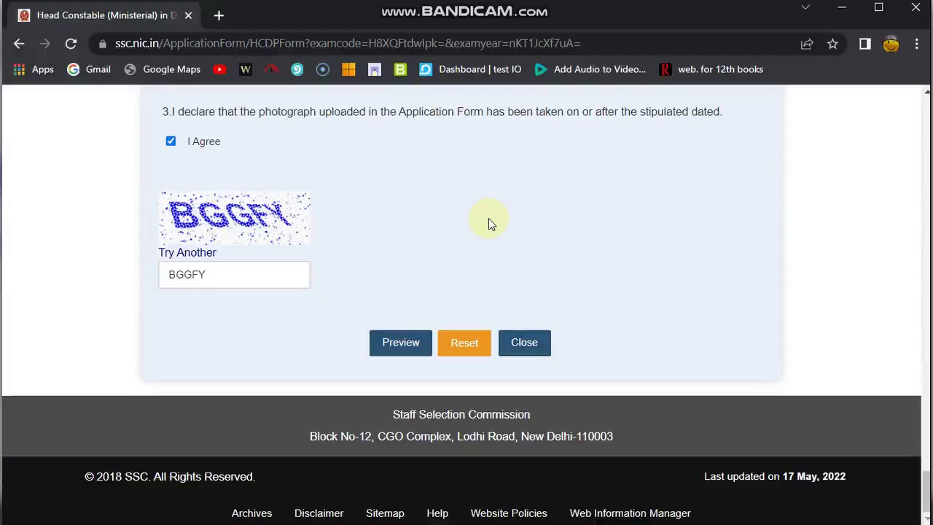
{"action": "scroll", "coordinate": [488, 218], "scroll_direction": "up", "scroll_amount": 3}
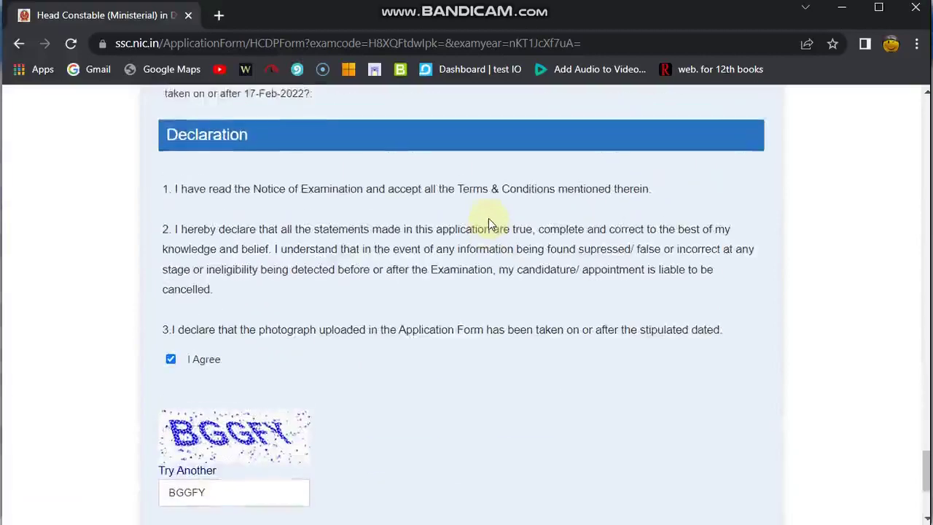
Open the SSC website ssc.nic.in in a new tab
{"action": "left_click", "coordinate": [218, 16]}
{"action": "left_click", "coordinate": [194, 49]}
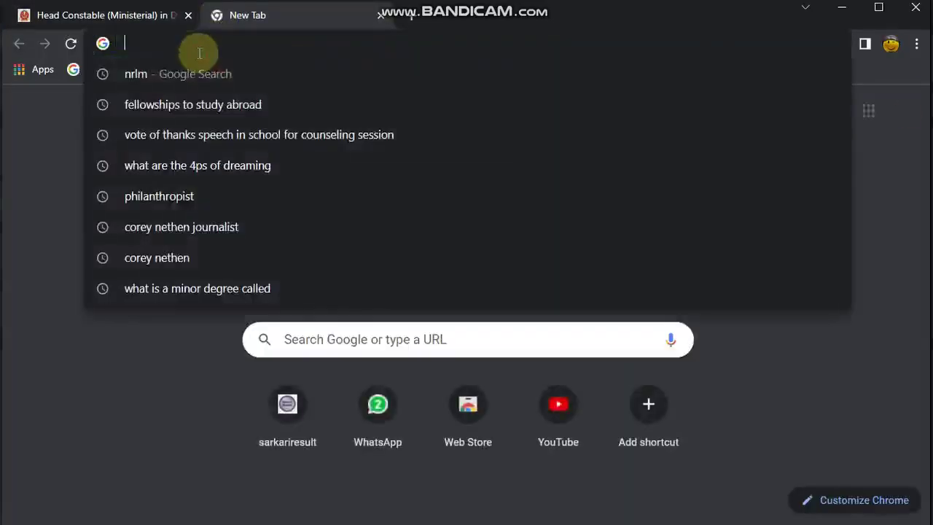
{"action": "type", "text": "ss"}
{"action": "key", "text": "Return"}
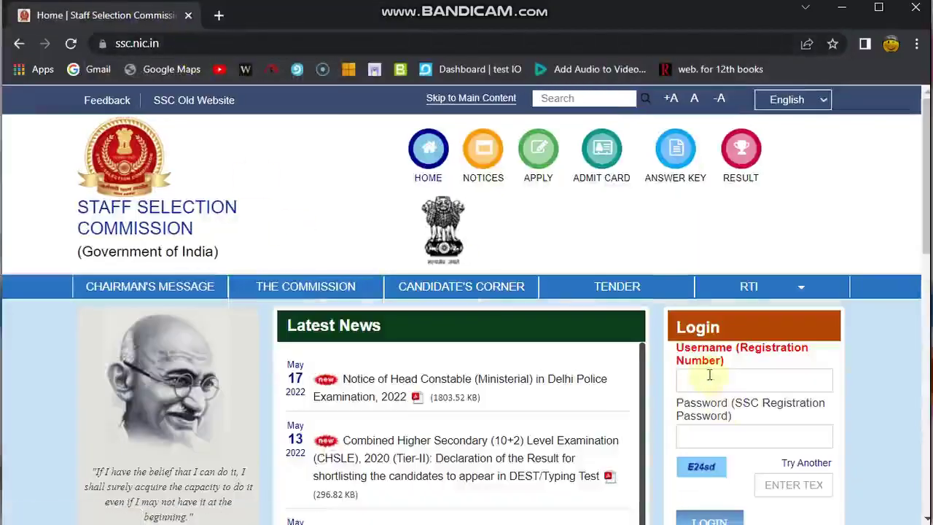
Fill the login username with a saved registration number from the autofill list
{"action": "left_click", "coordinate": [709, 379]}
{"action": "scroll", "coordinate": [709, 377], "scroll_direction": "down", "scroll_amount": 1}
{"action": "right_click", "coordinate": [711, 384]}
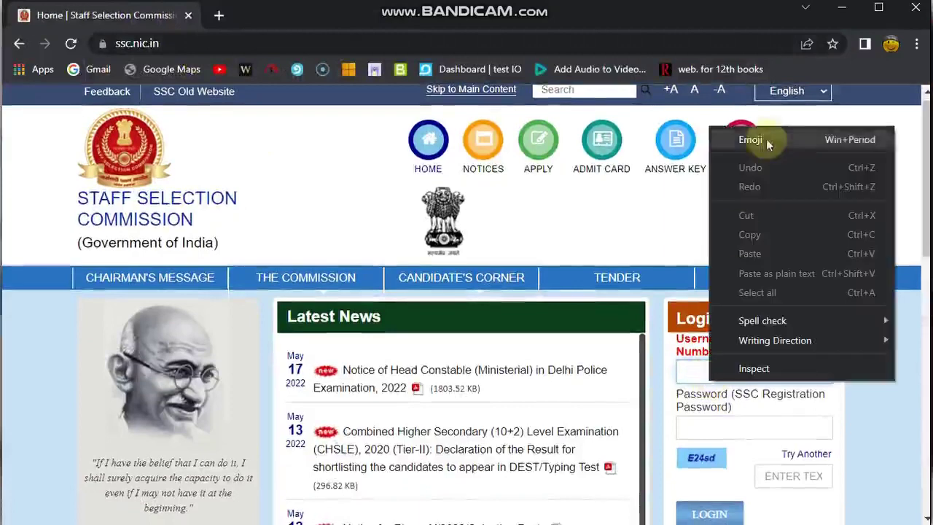
{"action": "left_click", "coordinate": [650, 225]}
{"action": "left_click", "coordinate": [707, 373]}
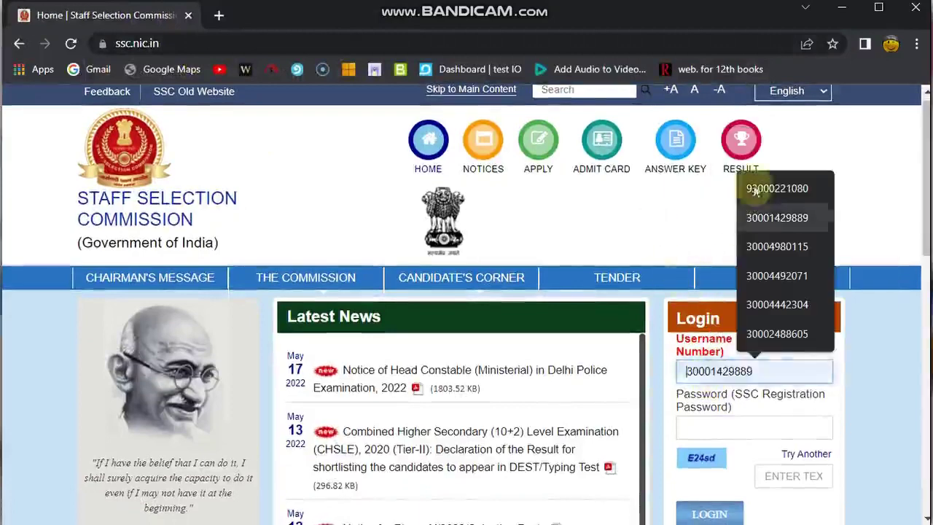
{"action": "left_click", "coordinate": [762, 187]}
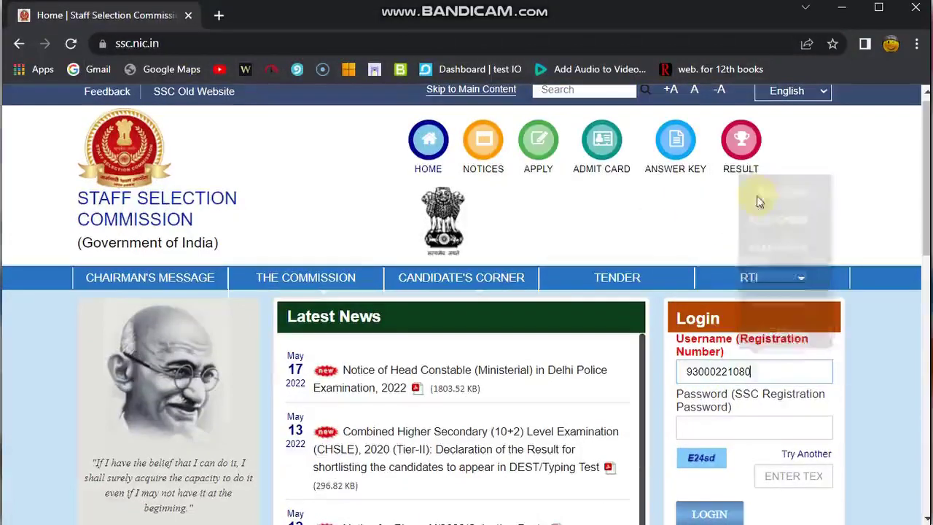
{"action": "right_click", "coordinate": [703, 422]}
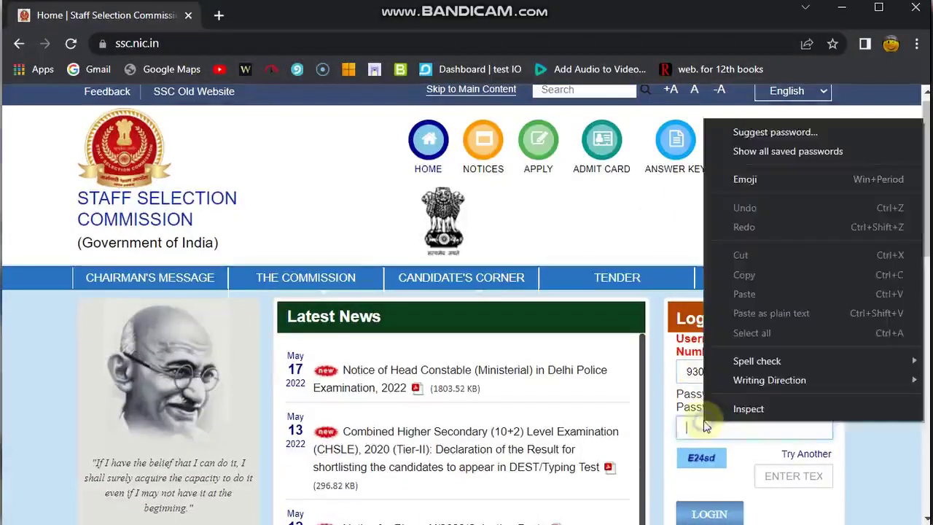
{"action": "left_click", "coordinate": [467, 8]}
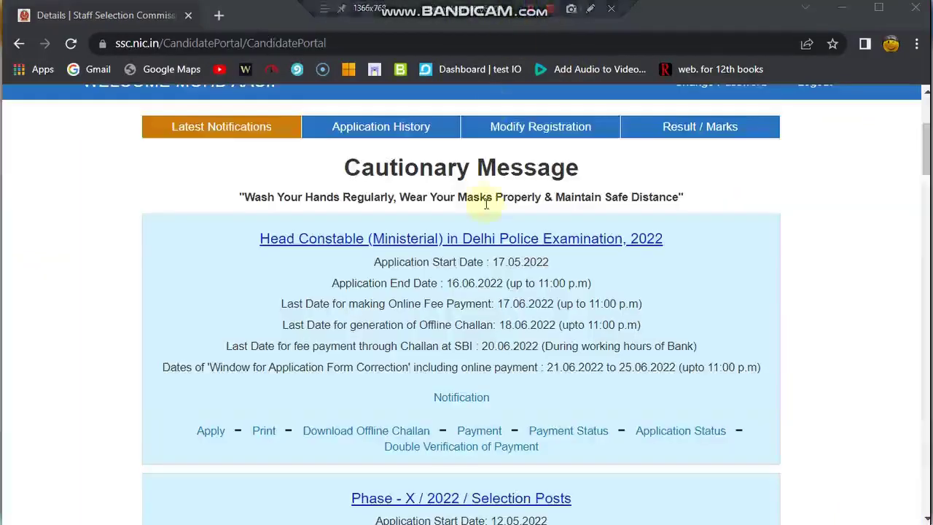
{"action": "scroll", "coordinate": [478, 197], "scroll_direction": "down", "scroll_amount": 2}
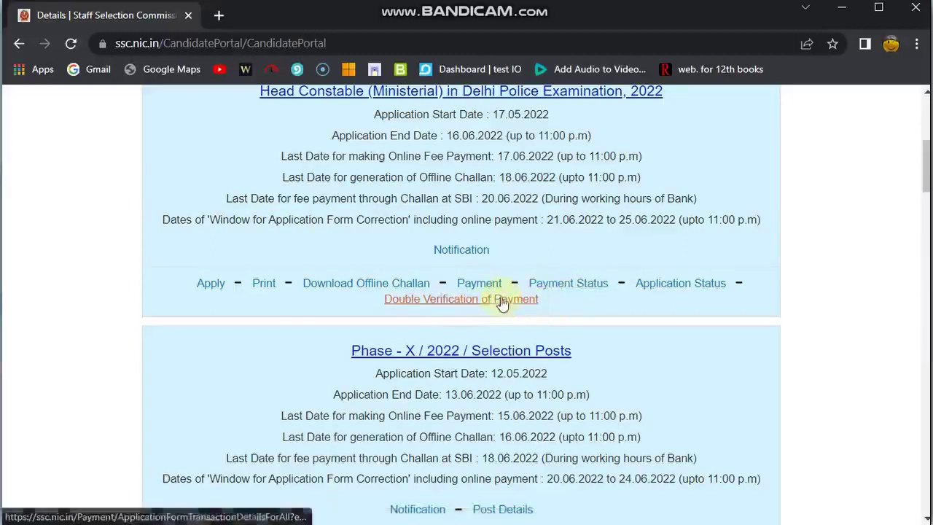
Open the Payment link for the Head Constable (Ministerial) 2022 application
{"action": "left_click", "coordinate": [492, 286]}
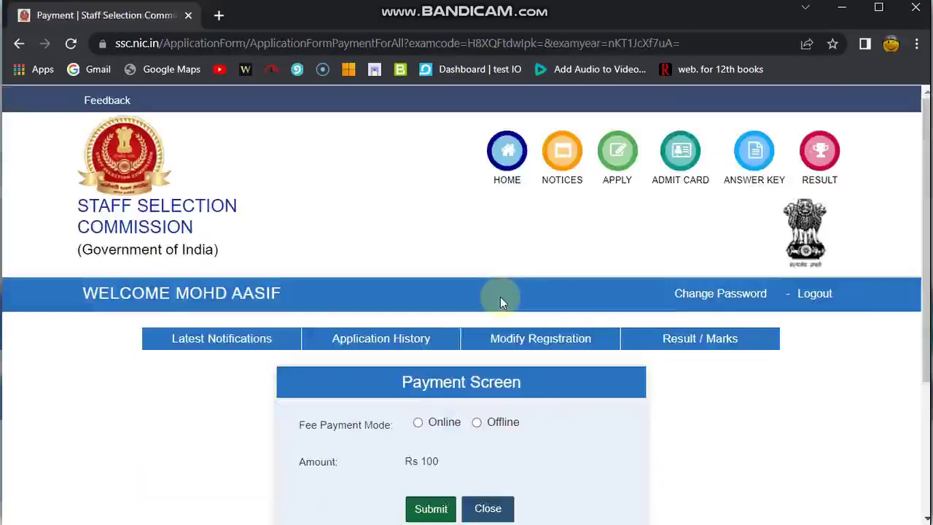
{"action": "scroll", "coordinate": [500, 301], "scroll_direction": "down", "scroll_amount": 2}
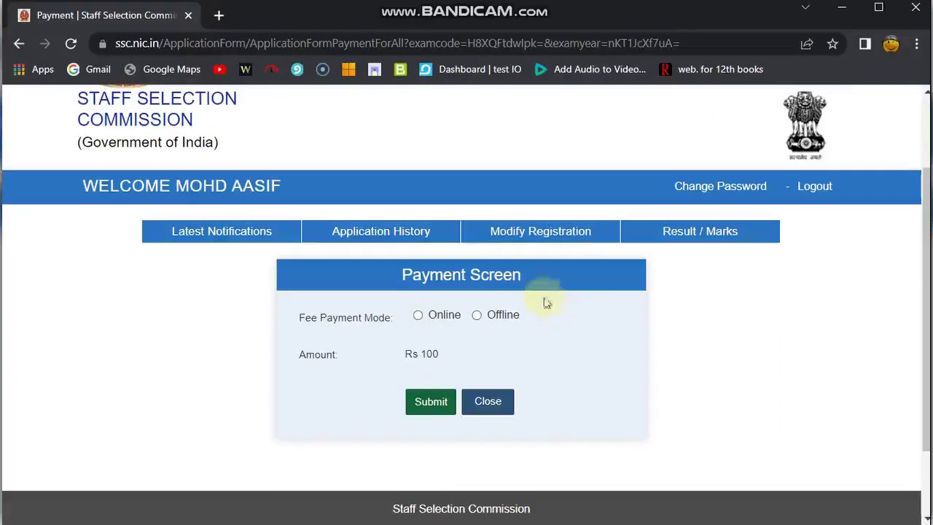
{"action": "mouse_move", "coordinate": [525, 6]}
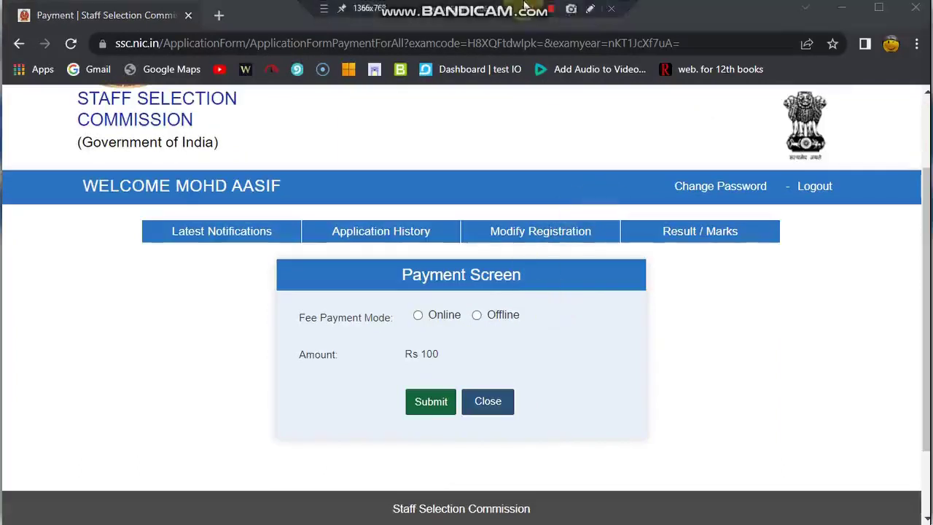
Add a Bandicam text annotation with a mobile number beside the Payment Screen
{"action": "left_click", "coordinate": [591, 9]}
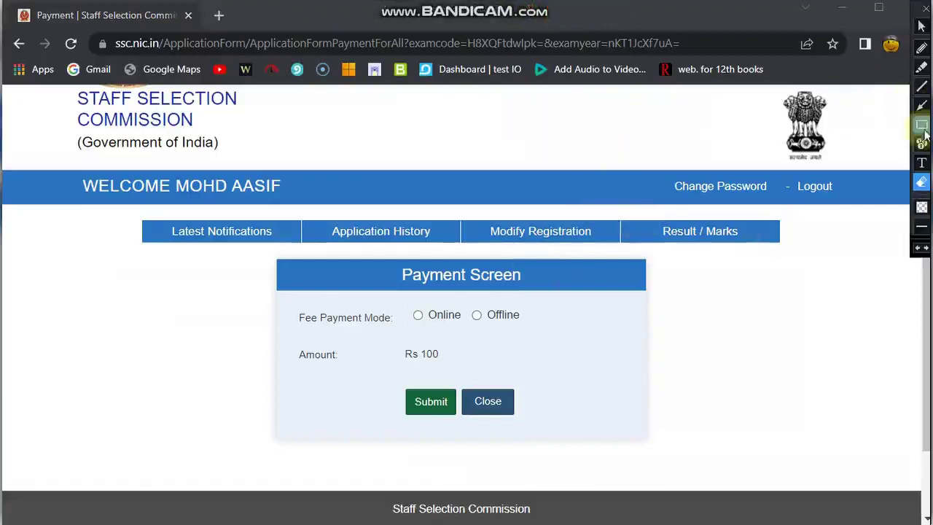
{"action": "left_click", "coordinate": [921, 163]}
{"action": "left_click", "coordinate": [702, 305]}
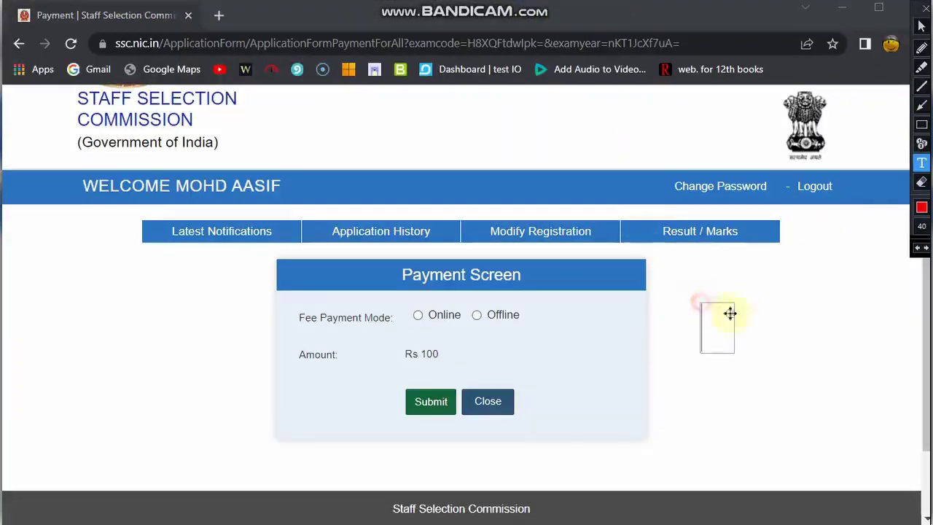
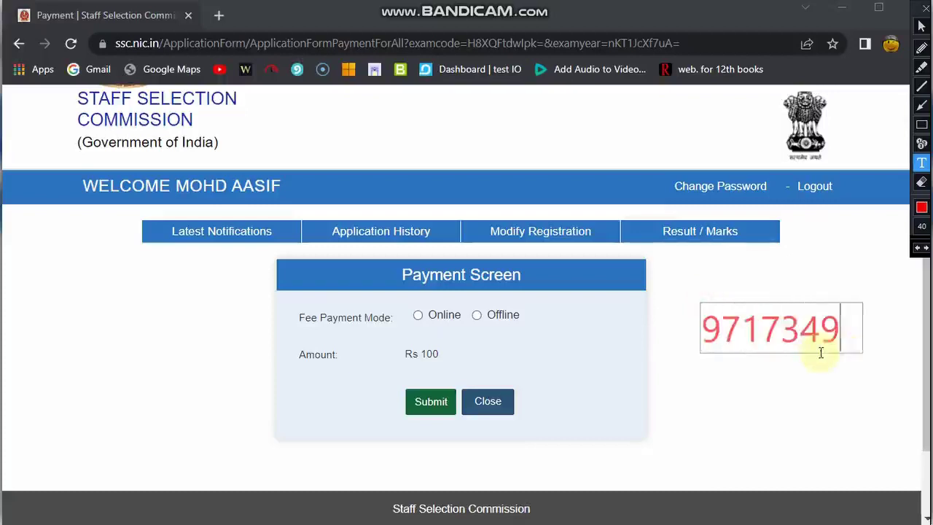